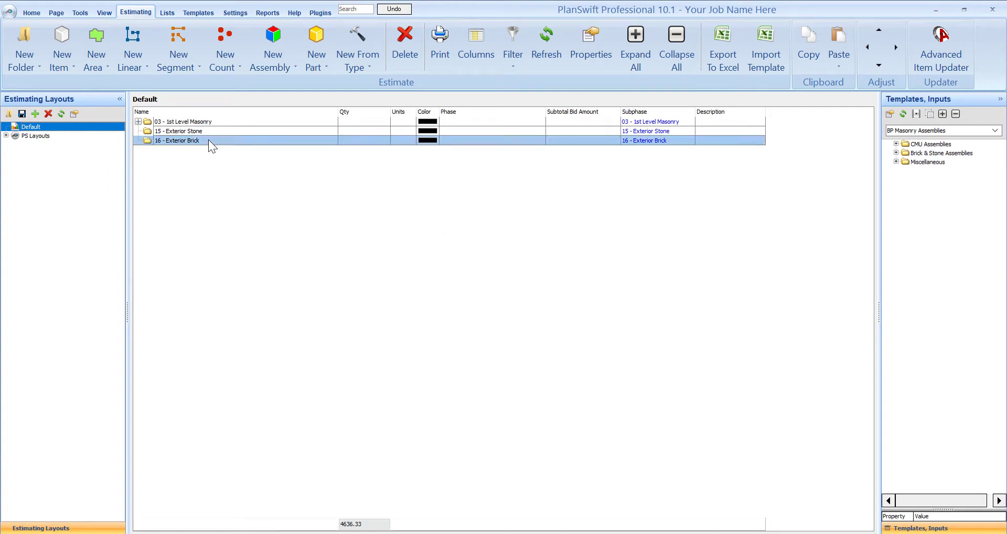
- Return to the Elevation 1 drawing and examine the cultured stone at the base of the front elevation
click(32, 12)
drag(430, 278, 459, 266)
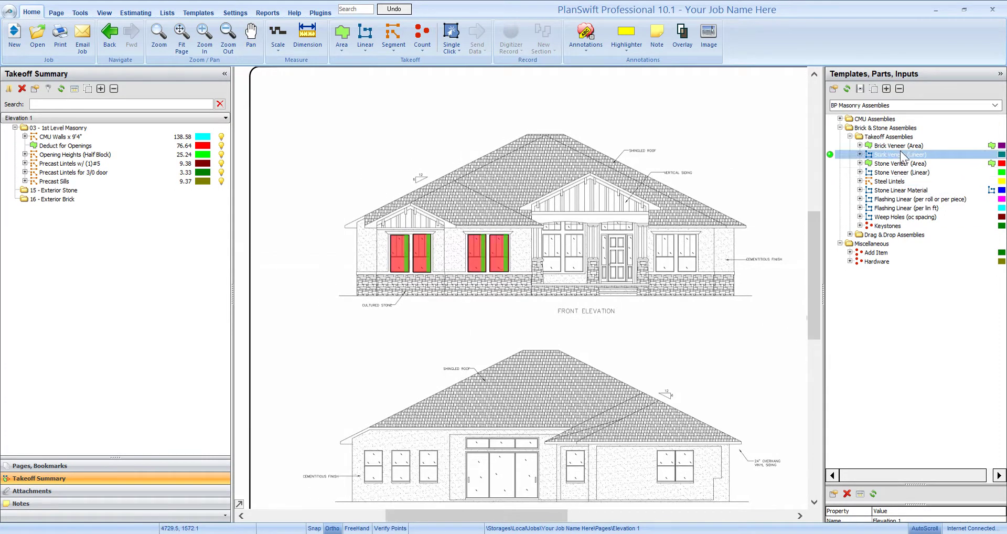
click(923, 179)
drag(925, 181, 910, 166)
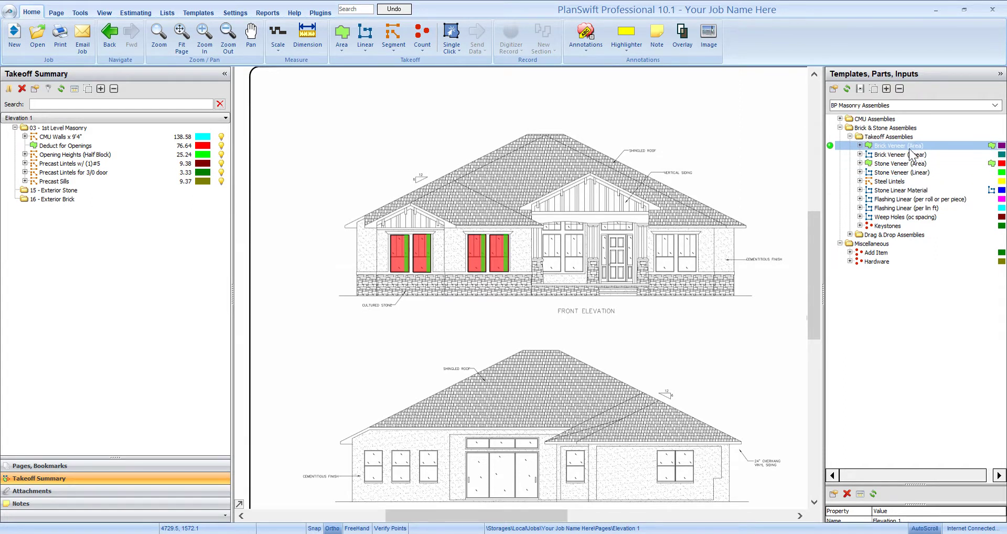
drag(648, 327, 660, 314)
scroll(407, 275, up, 1)
drag(364, 297, 373, 281)
scroll(390, 283, down, 1)
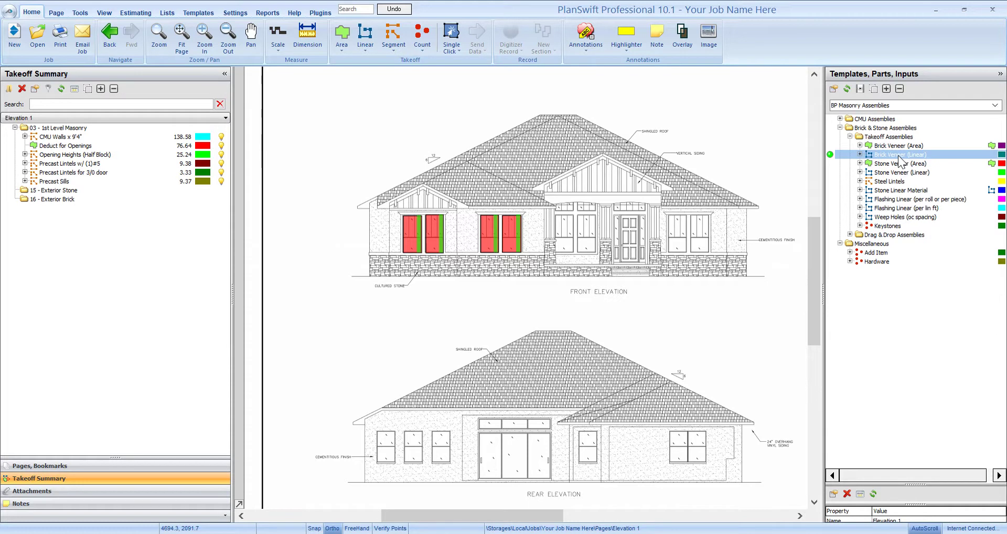
scroll(351, 256, up, 3)
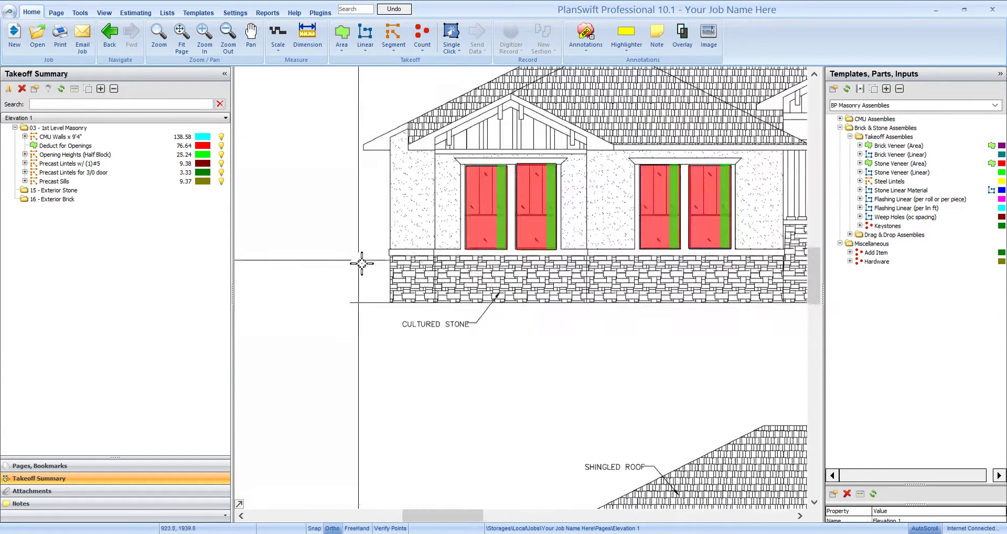
mouse_move(595, 308)
mouse_down()
mouse_move(534, 262)
mouse_move(537, 277)
mouse_move(553, 269)
mouse_move(510, 279)
mouse_move(522, 289)
mouse_up()
- Start a Stone Veneer (Area) takeoff from the brick and stone takeoff assemblies
click(890, 163)
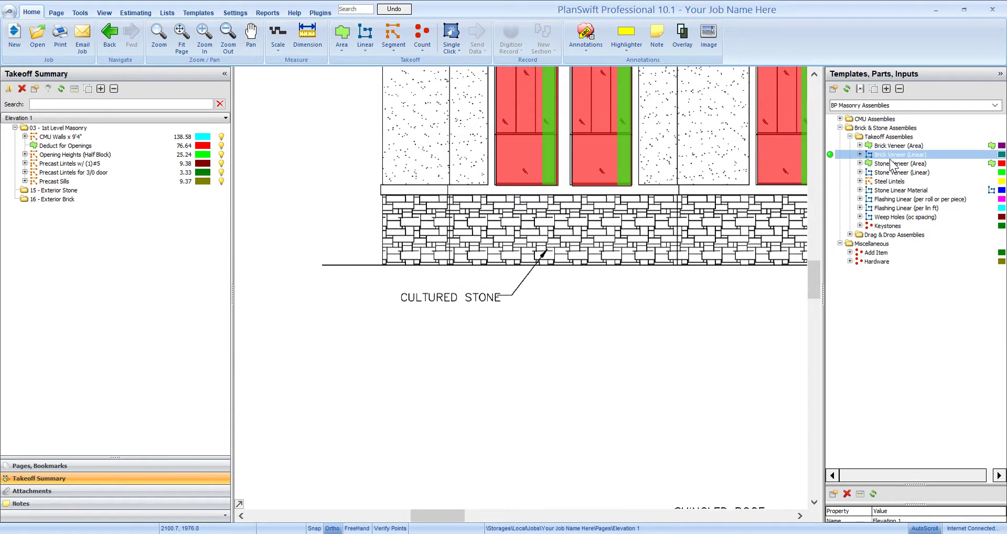
scroll(555, 319, down, 3)
scroll(584, 308, up, 3)
drag(583, 306, 584, 324)
click(916, 188)
click(897, 163)
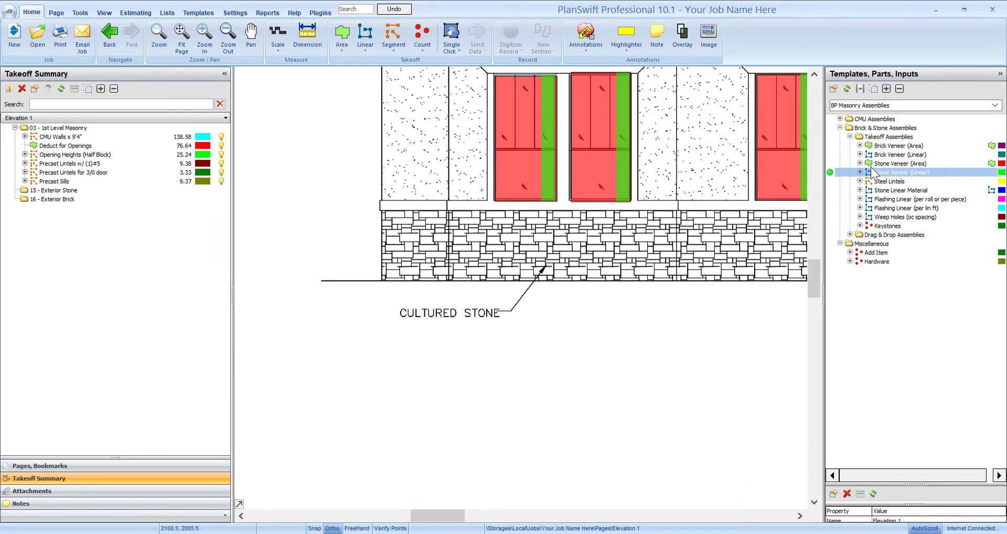
double_click(830, 163)
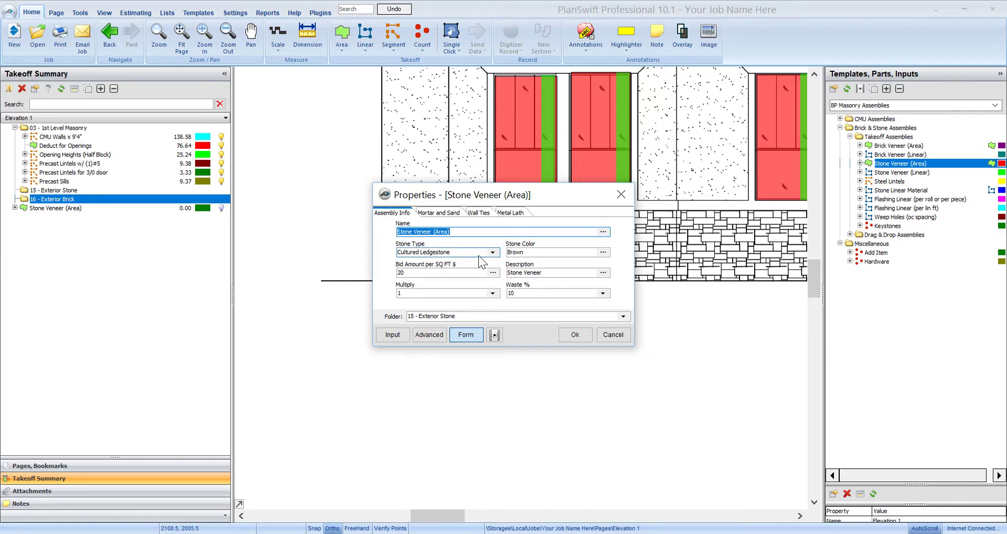
- Look through the available stone types for the stone veneer, leaving Cultured Ledgestone selected
click(493, 252)
scroll(474, 360, down, 2)
scroll(474, 351, up, 2)
scroll(487, 346, down, 2)
scroll(488, 351, up, 3)
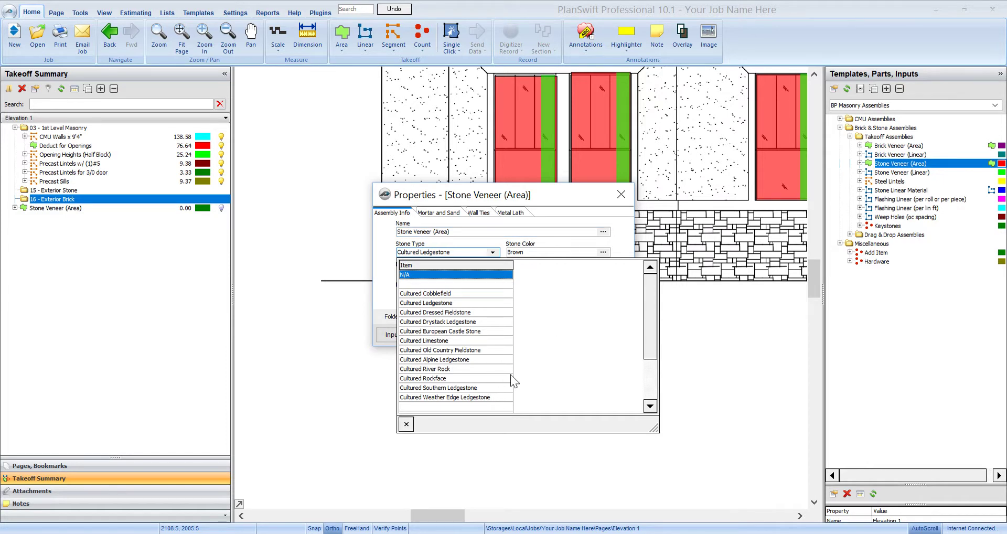
click(405, 424)
- Review the stone veneer's color, description and bid amount, and set its waste to 5%
click(556, 252)
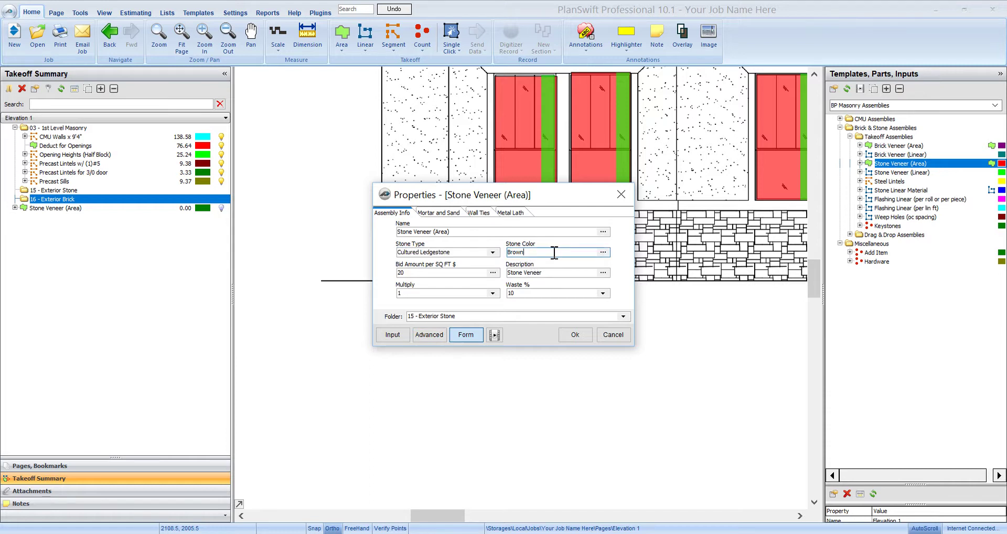
click(522, 272)
click(422, 272)
click(587, 294)
click(551, 316)
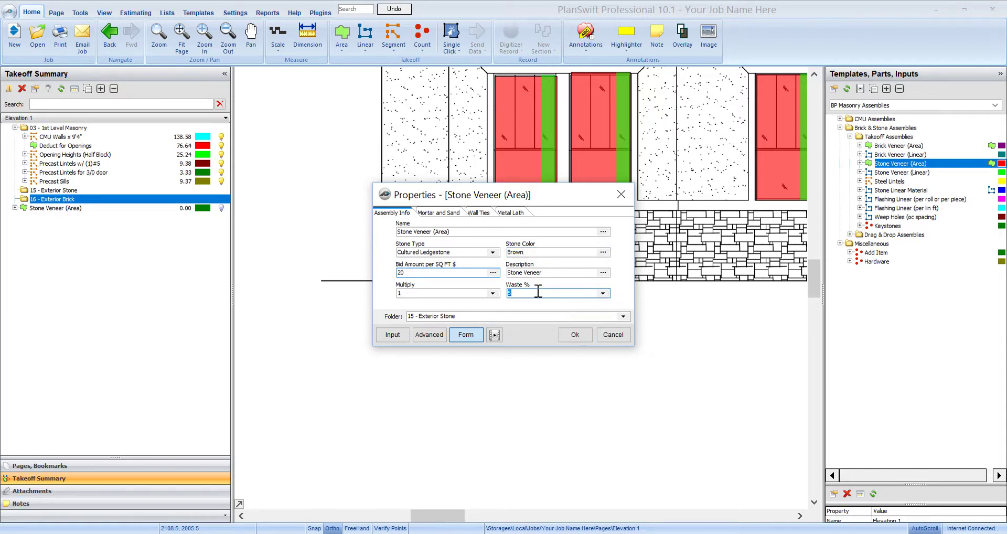
click(412, 293)
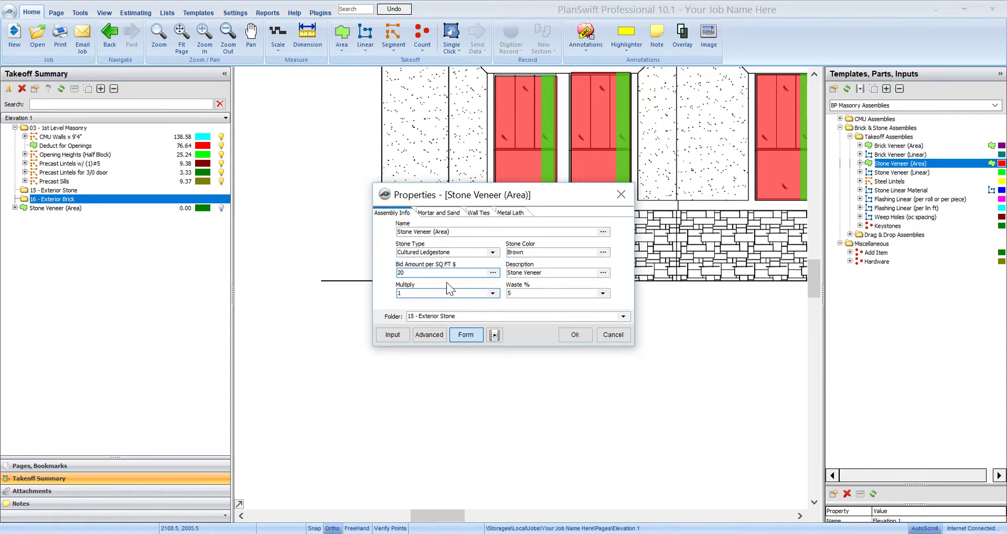
- Set the stone veneer's mortar type to Masonry Cement 80# Bags
click(449, 213)
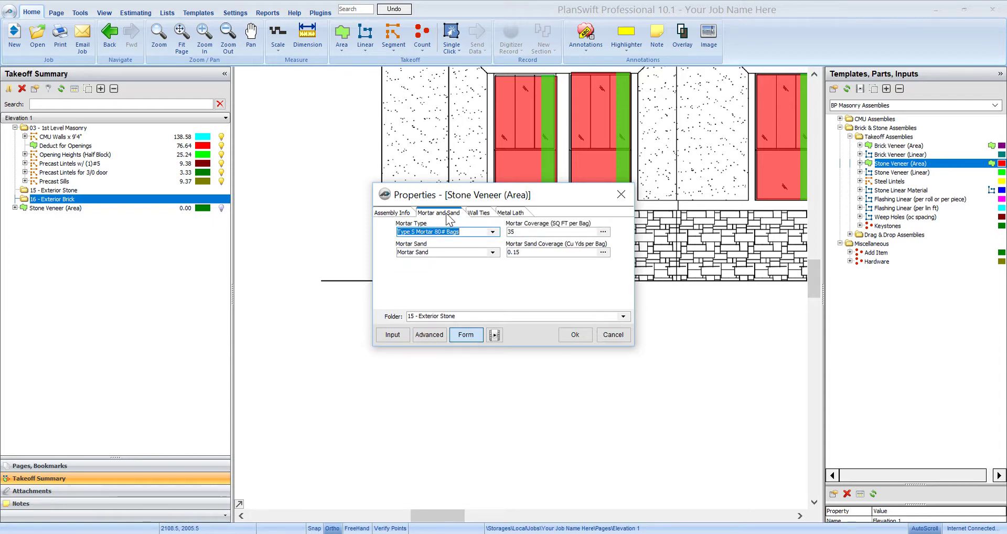
click(493, 231)
click(459, 320)
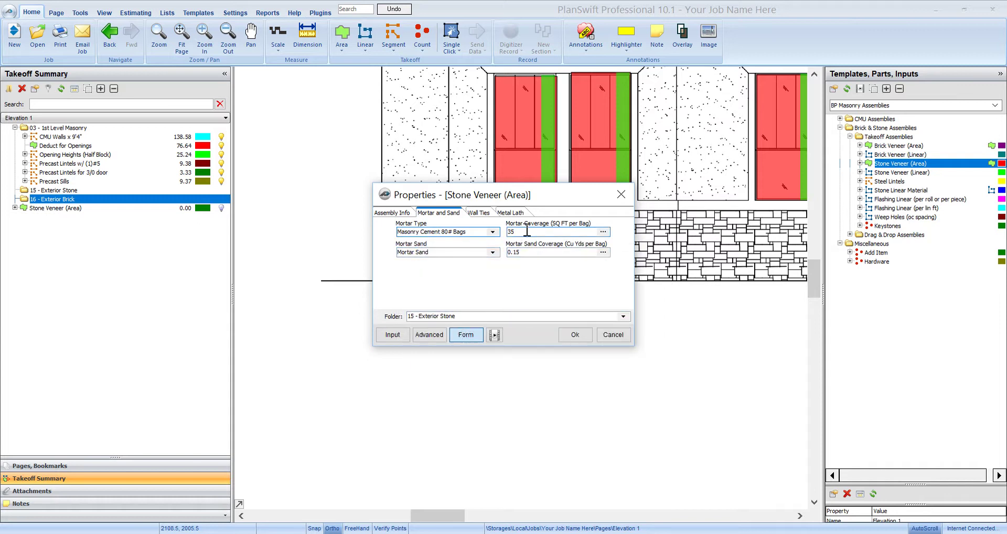
- Check the wall tie and metal lath options of the stone veneer assembly without changing them
click(481, 213)
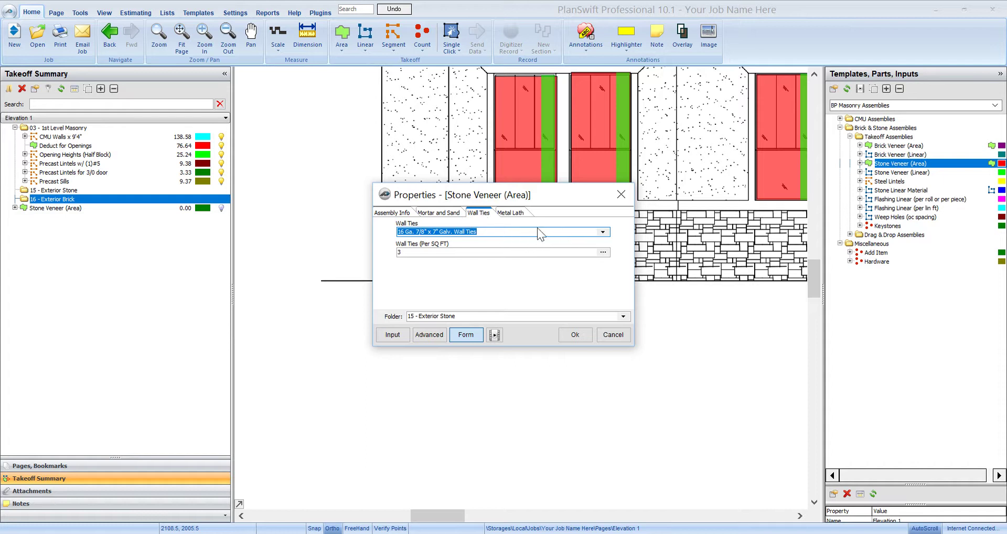
click(603, 232)
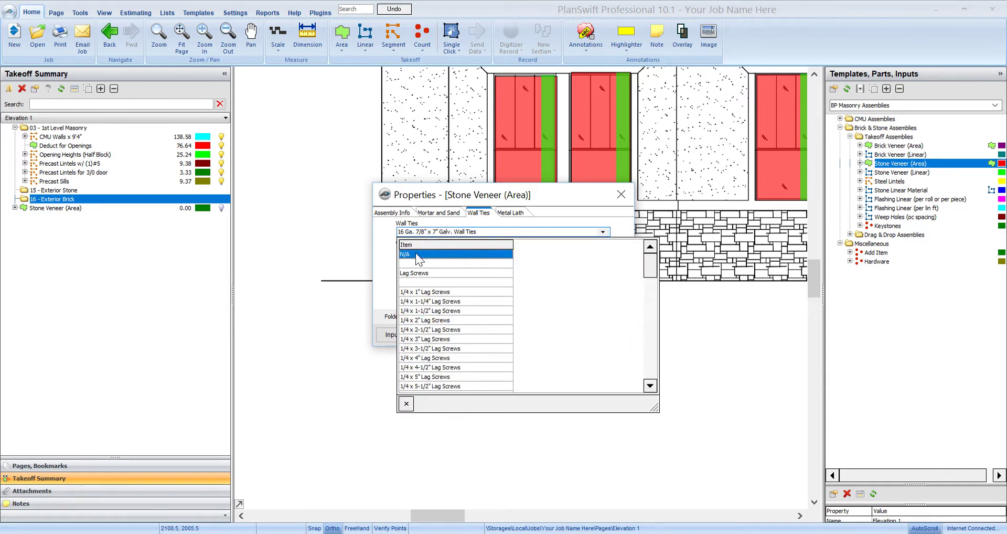
click(574, 213)
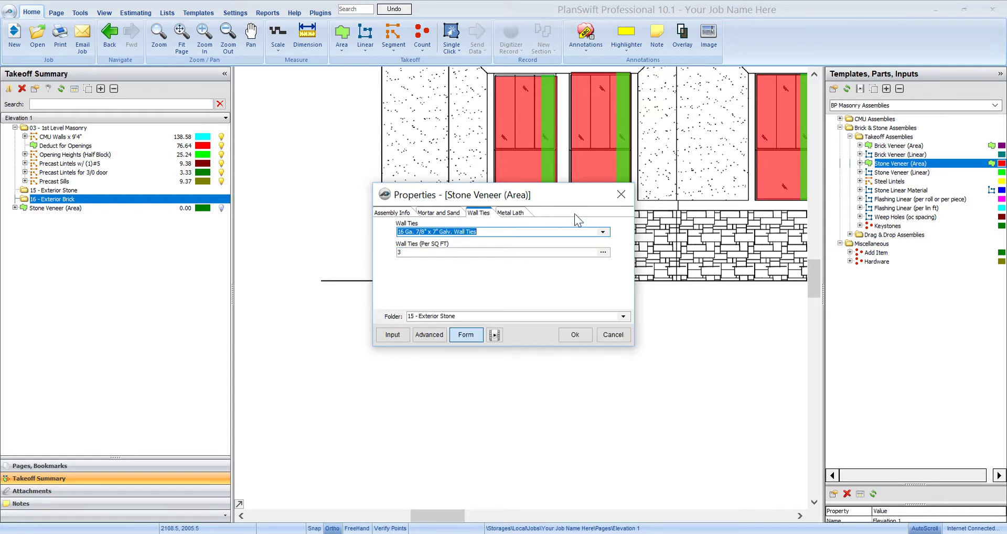
click(516, 214)
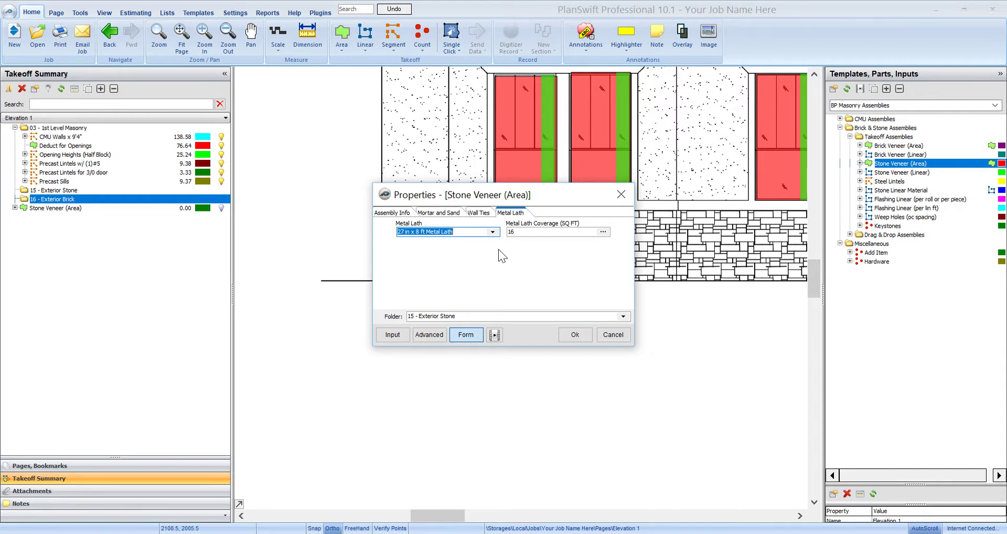
click(493, 232)
click(602, 200)
- Assign the stone veneer to the 15 - Exterior Stone folder and accept its properties to begin the takeoff
click(623, 317)
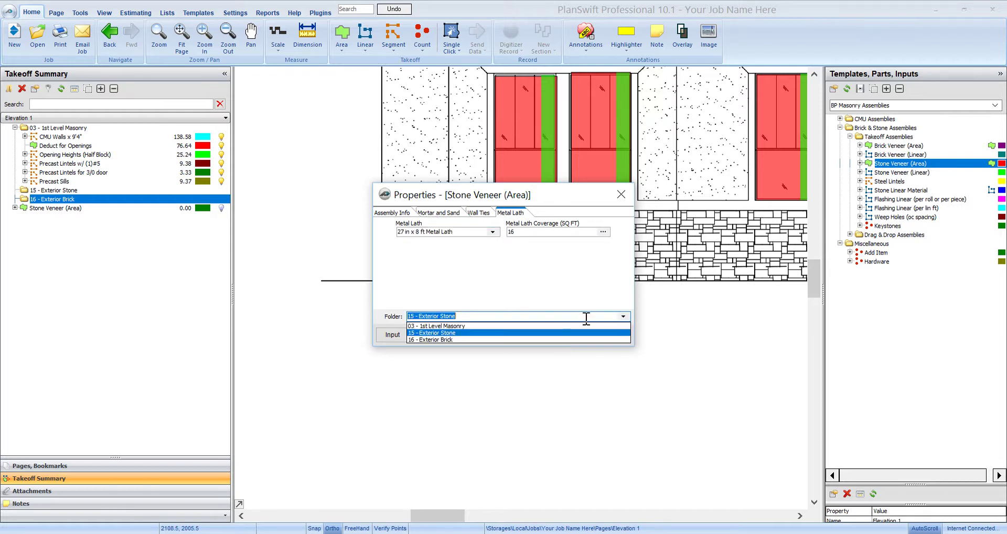
click(443, 332)
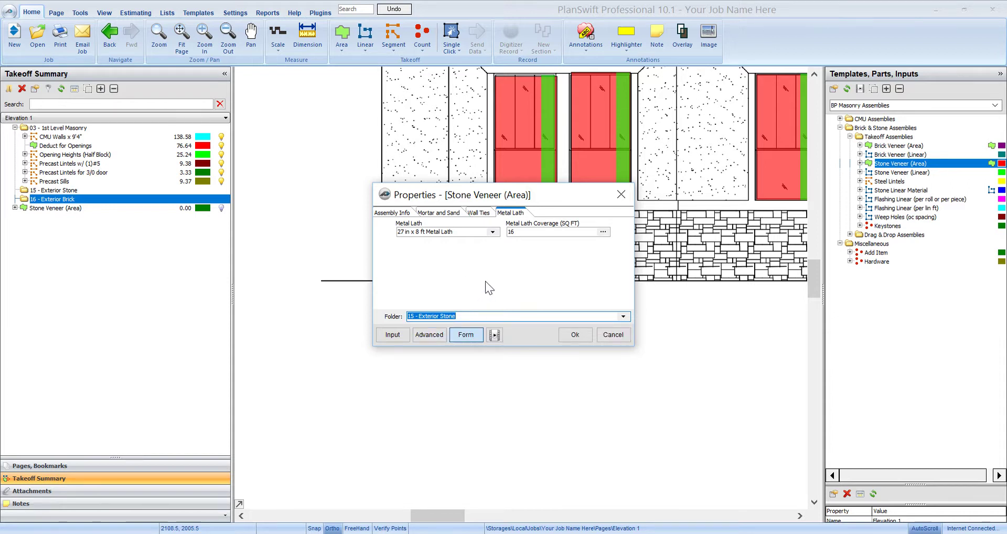
click(575, 335)
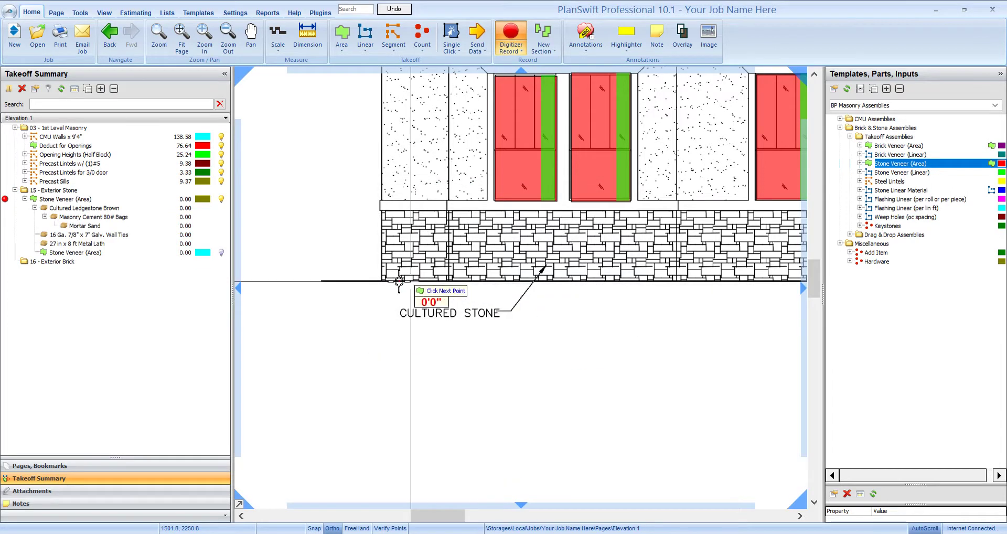
- Trace the cultured stone band below the two shaded window pairs on the front elevation, about 3'5" high
click(382, 211)
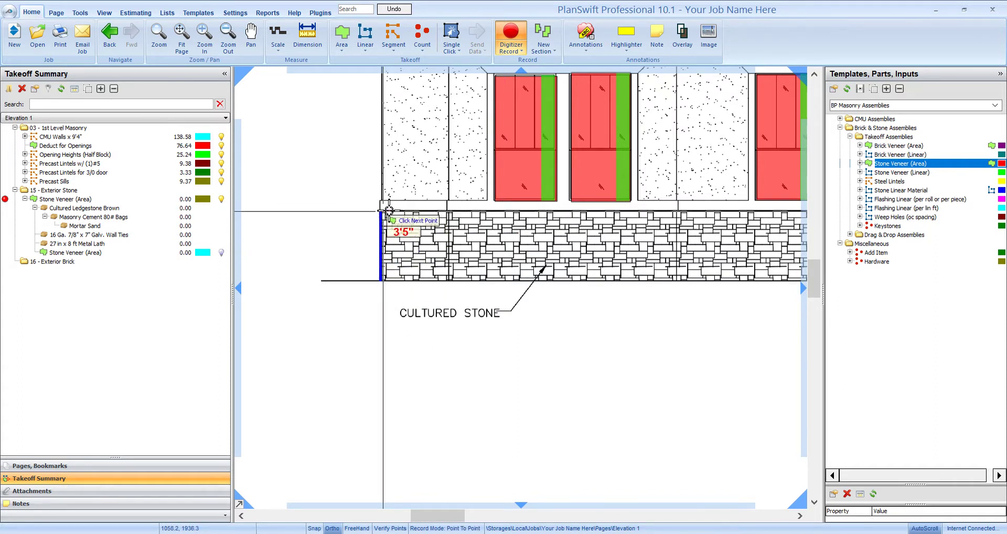
drag(655, 206, 235, 212)
click(552, 219)
double_click(549, 288)
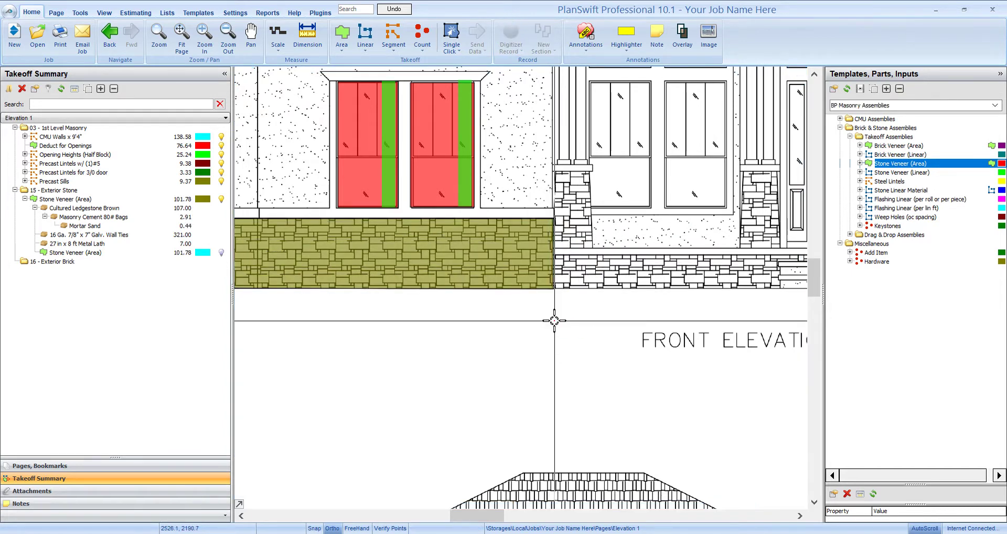
- Review the traced veneer and its takeoff quantities for ledgestone, masonry cement, mortar sand, wall ties and metal lath
scroll(548, 304, down, 3)
scroll(545, 301, down, 3)
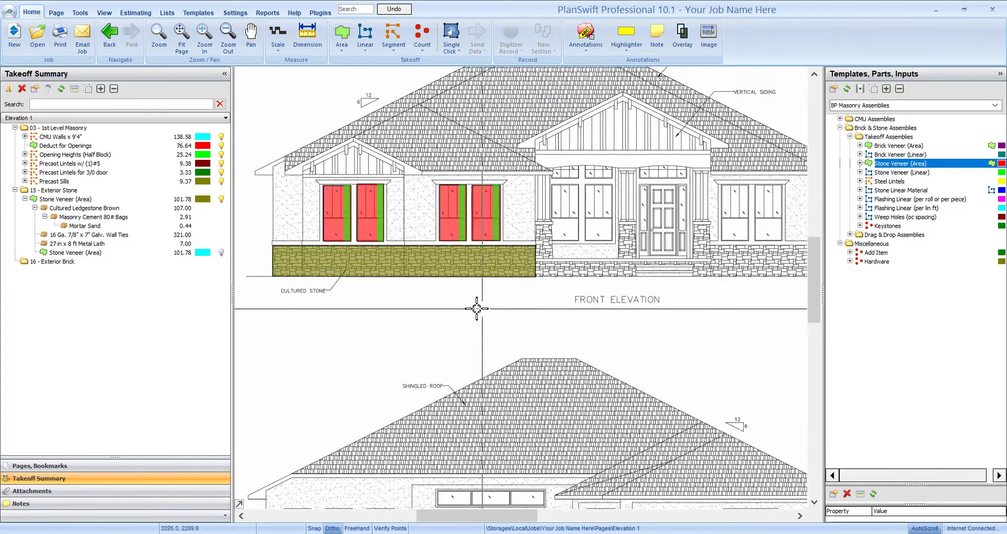
scroll(446, 312, up, 3)
drag(416, 315, 394, 314)
click(92, 208)
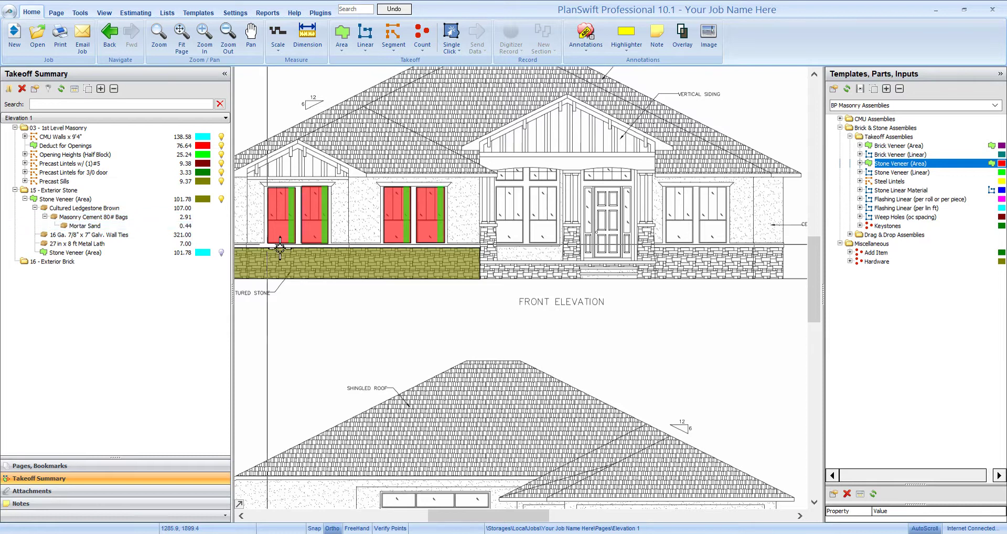
click(100, 215)
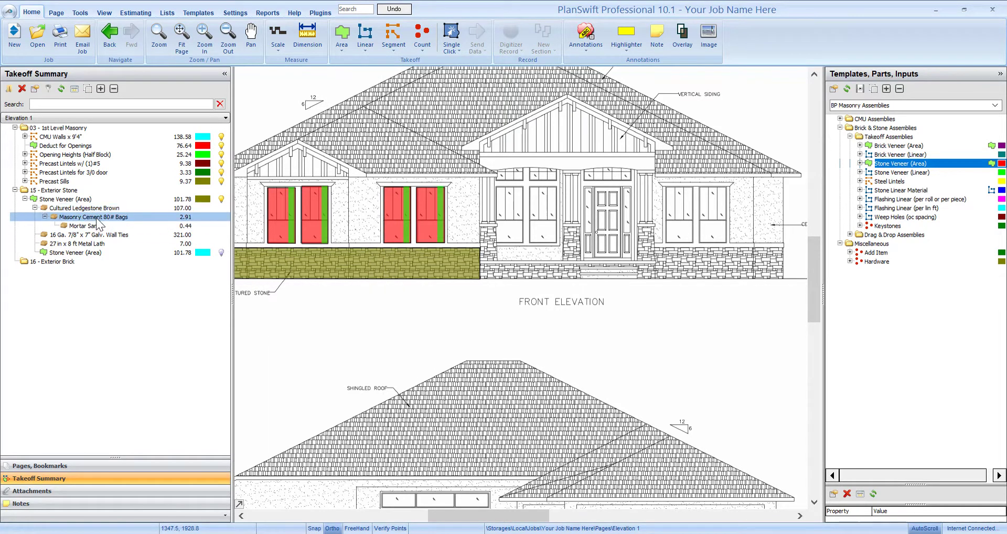
click(121, 226)
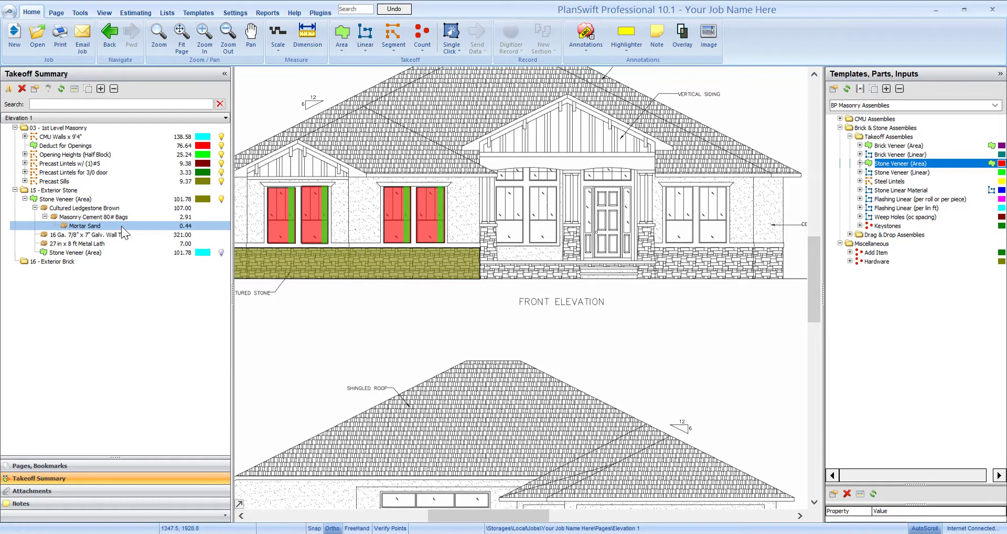
click(121, 232)
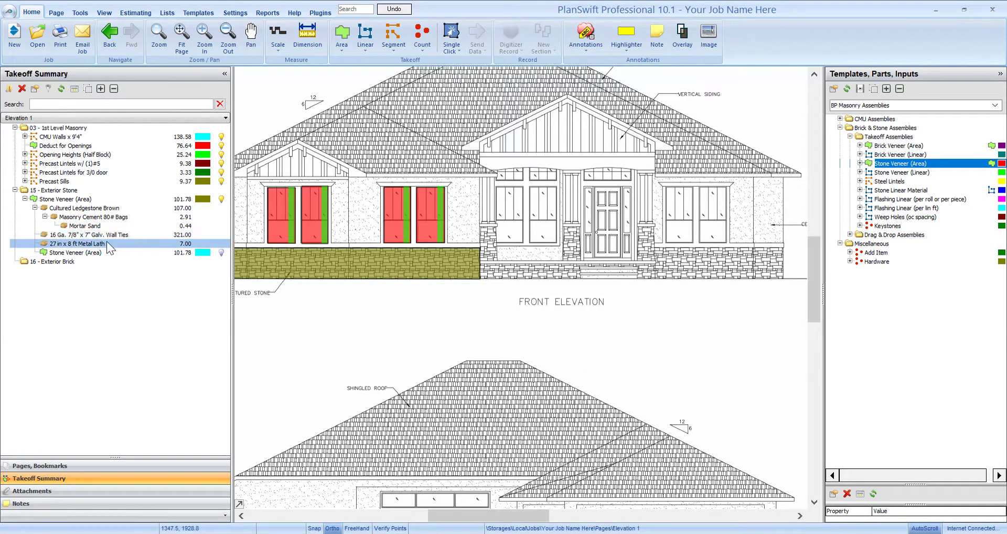
click(105, 243)
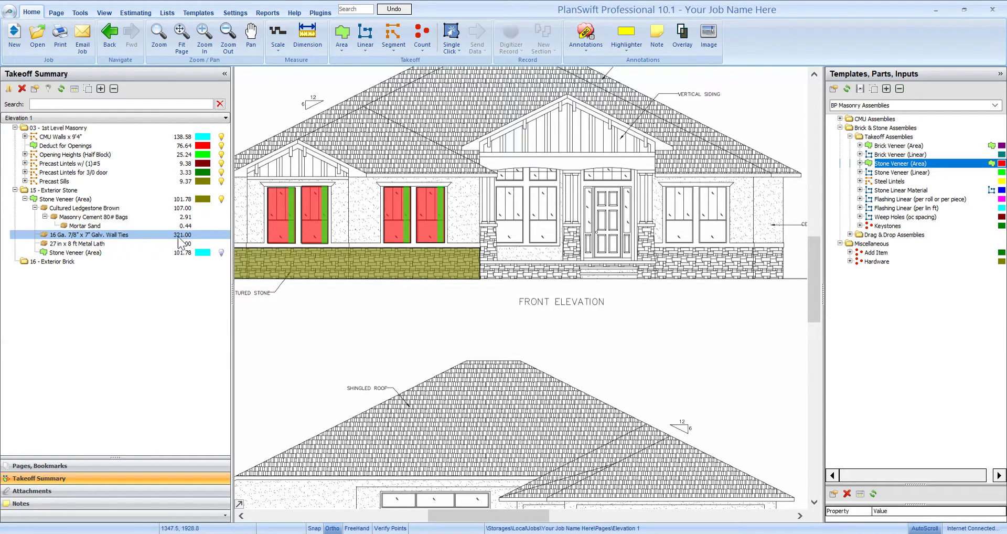
key(Down)
click(156, 268)
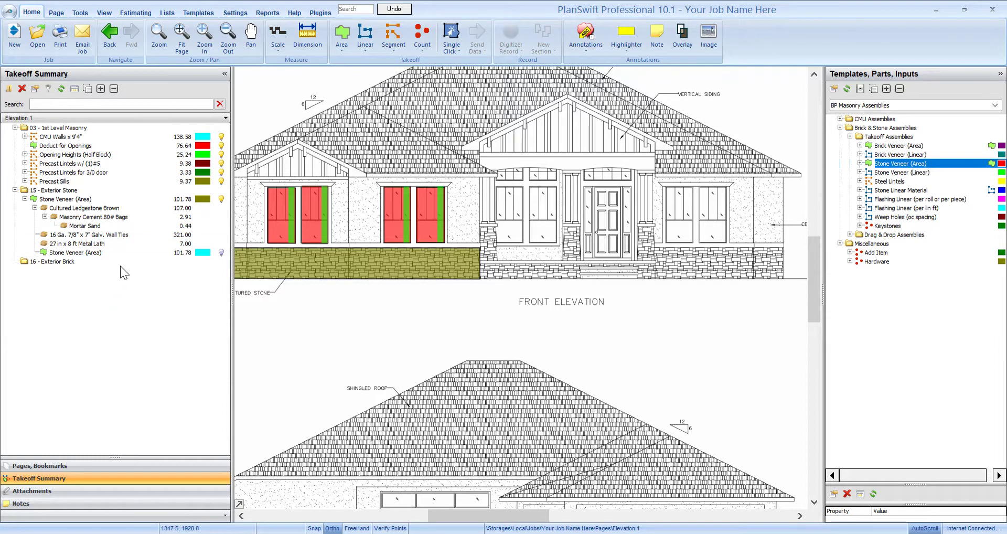
- Start a Stone Linear Material takeoff and move its properties dialog off the traced stone veneer
drag(367, 315, 479, 307)
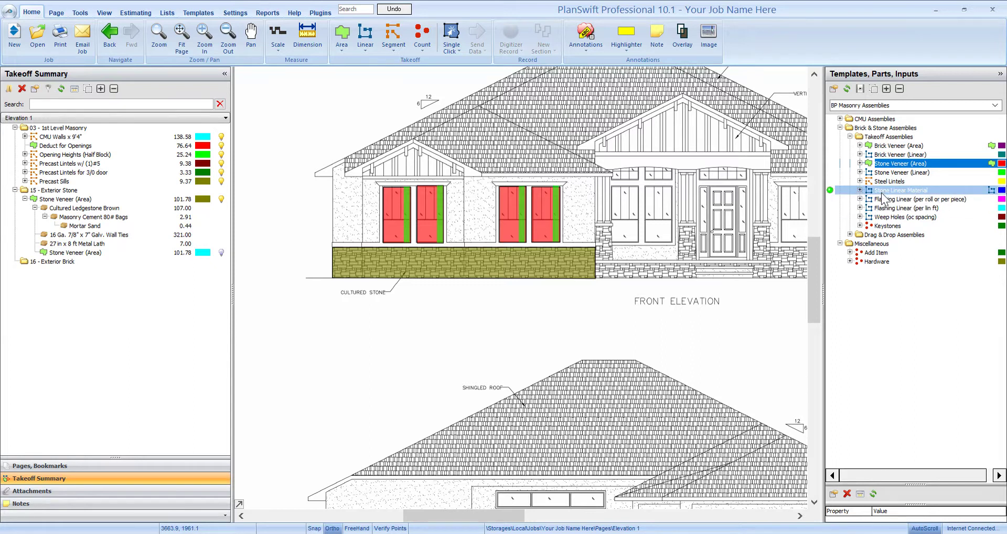
click(830, 189)
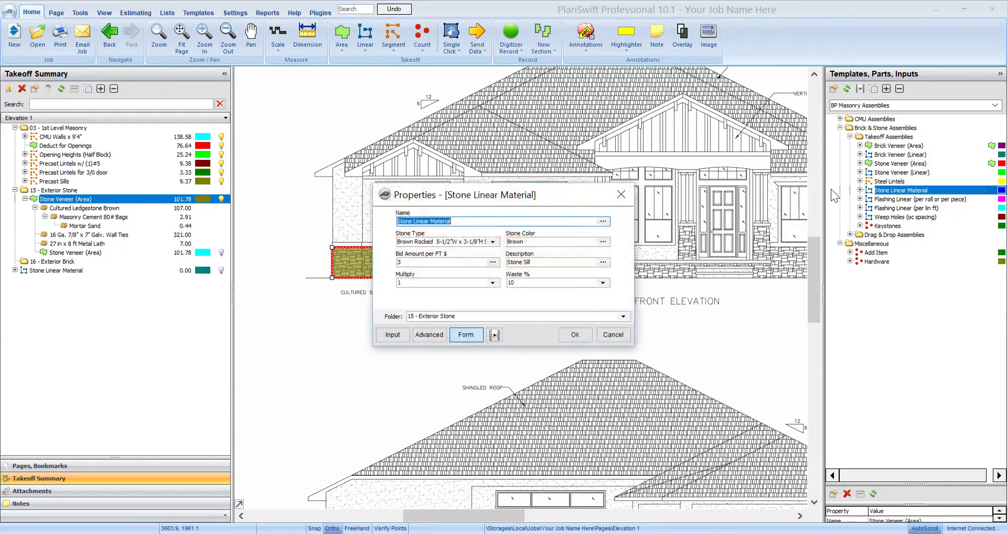
drag(461, 200, 620, 199)
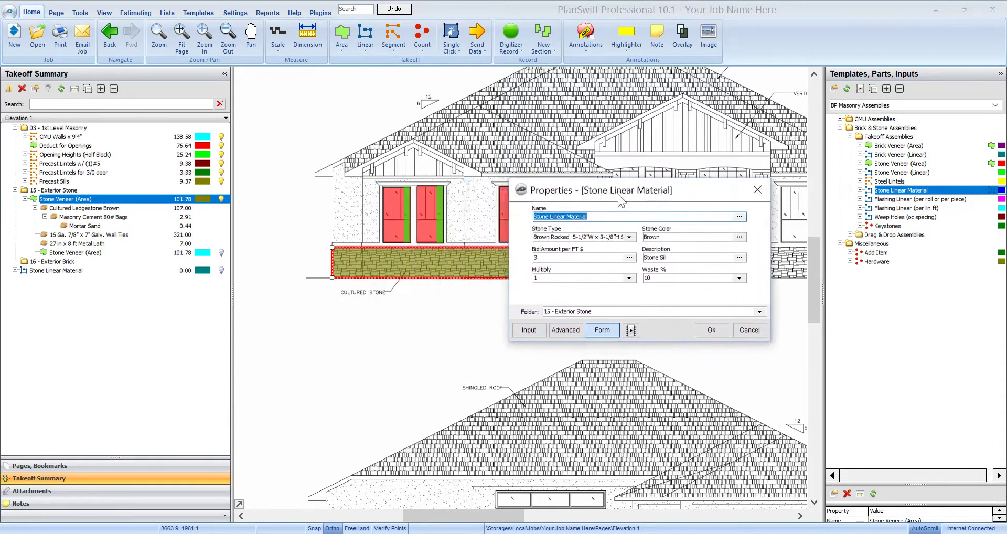
- Look through the stone types for the linear material, including sills and corners, keeping the brown rocked sill selected
click(629, 237)
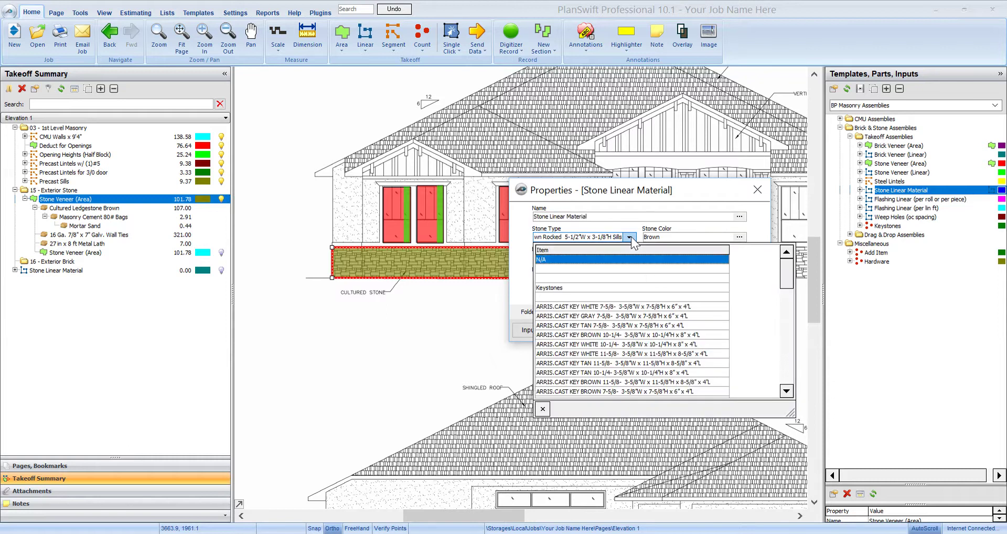
scroll(595, 338, down, 5)
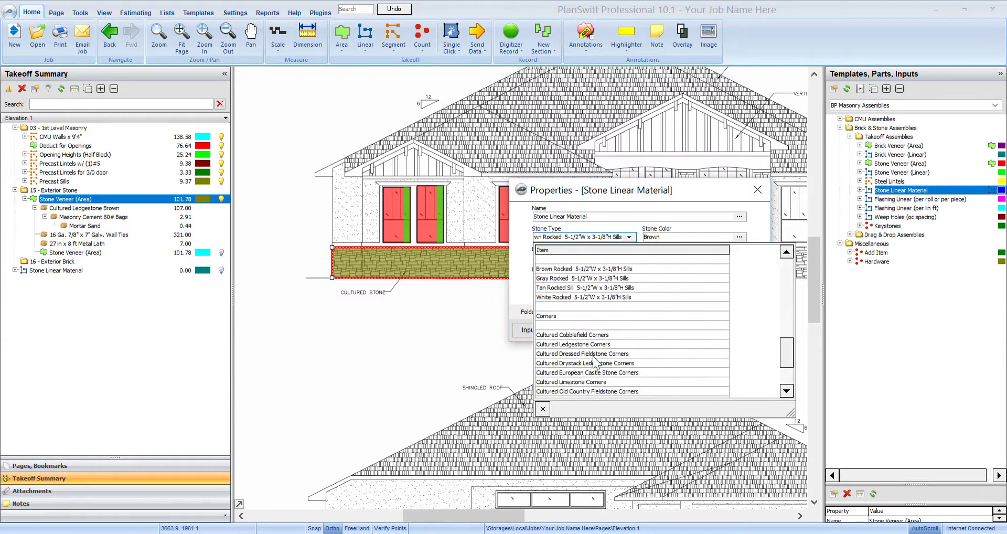
click(546, 408)
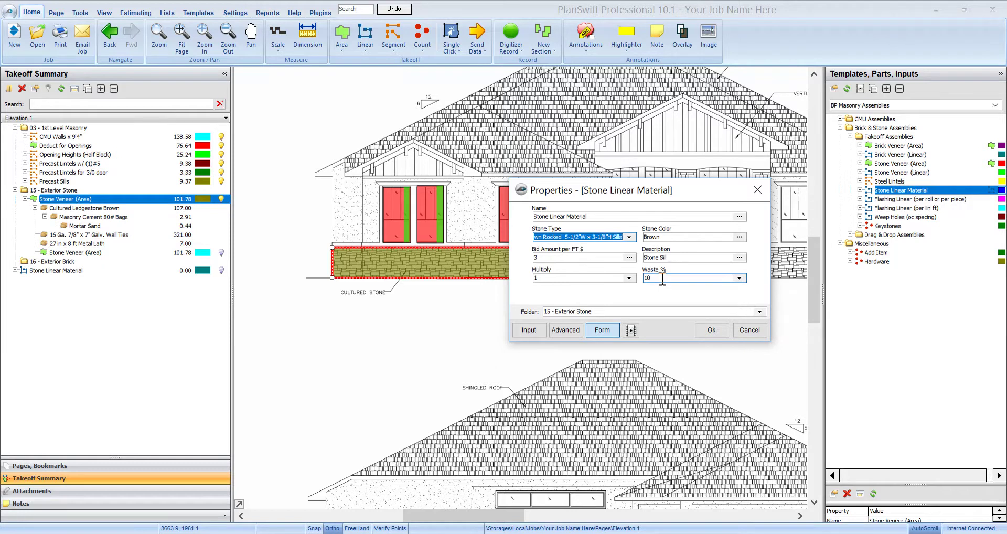
- Take off the brown rocked stone sill along the top edge of the cultured stone band, about 29.7 ft long
click(713, 335)
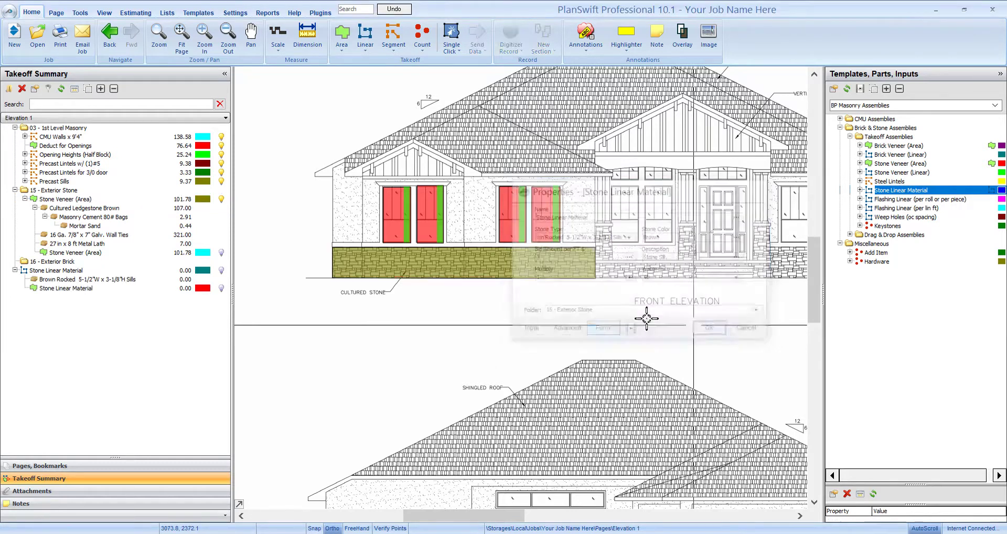
click(332, 246)
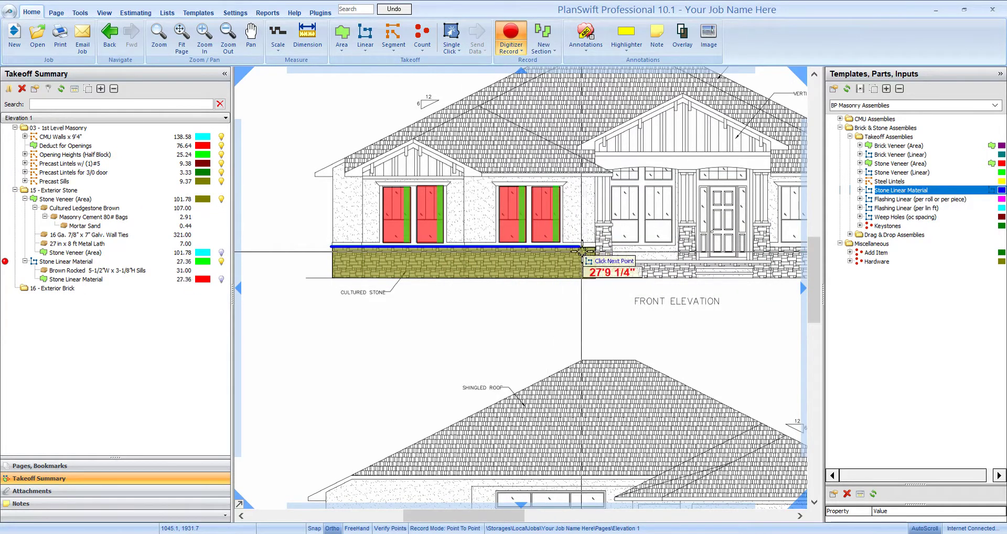
click(596, 246)
key(Escape)
mouse_move(483, 310)
mouse_down()
mouse_move(461, 309)
mouse_move(473, 293)
mouse_up()
scroll(459, 257, up, 3)
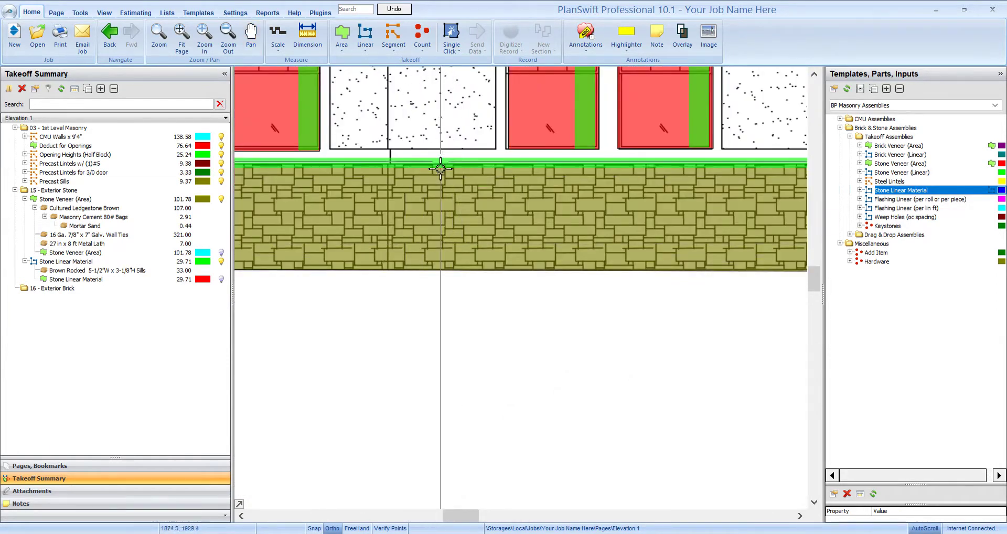
scroll(459, 257, down, 3)
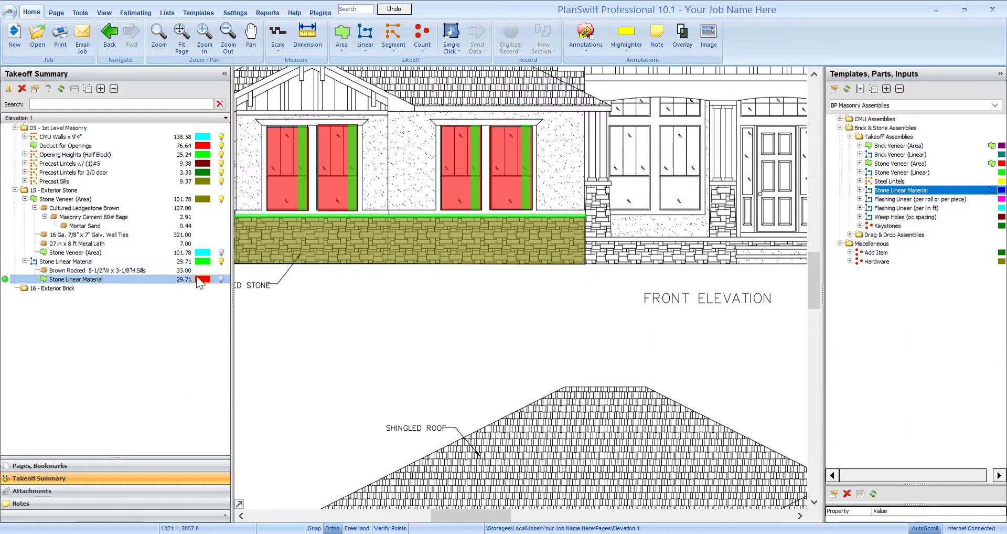
- Start a Brick Veneer (Area) takeoff and look through the brick types, keeping Modular 3-1/2 x 2-3/4 x 7-5/8
drag(361, 306, 450, 317)
scroll(445, 317, down, 2)
drag(540, 318, 450, 323)
scroll(576, 306, up, 3)
drag(668, 306, 564, 320)
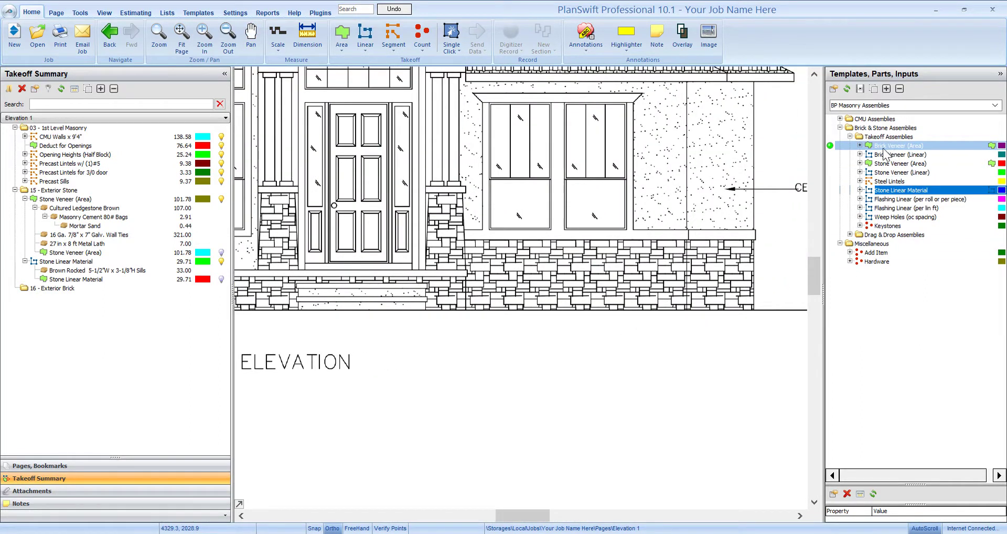
click(830, 145)
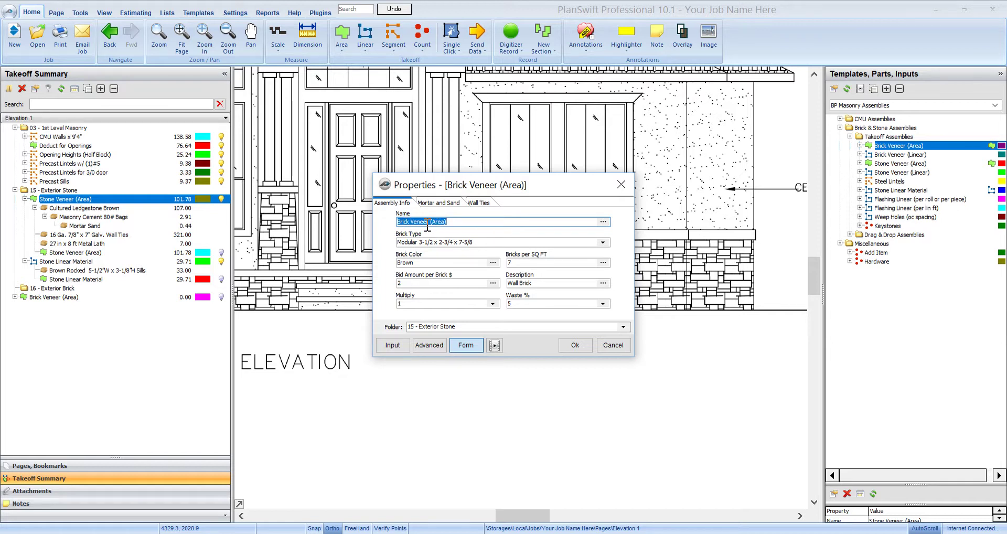
click(602, 243)
scroll(501, 357, down, 5)
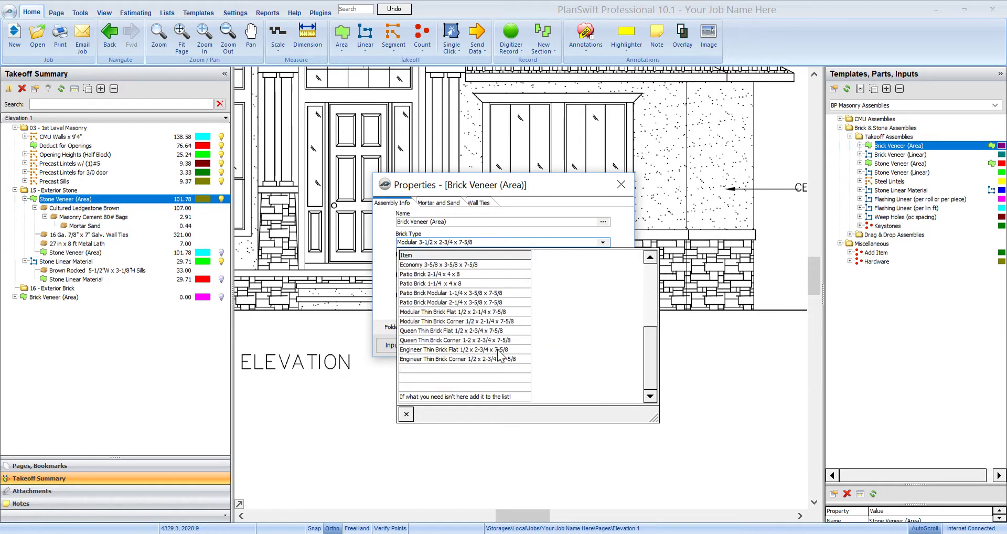
scroll(501, 356, up, 5)
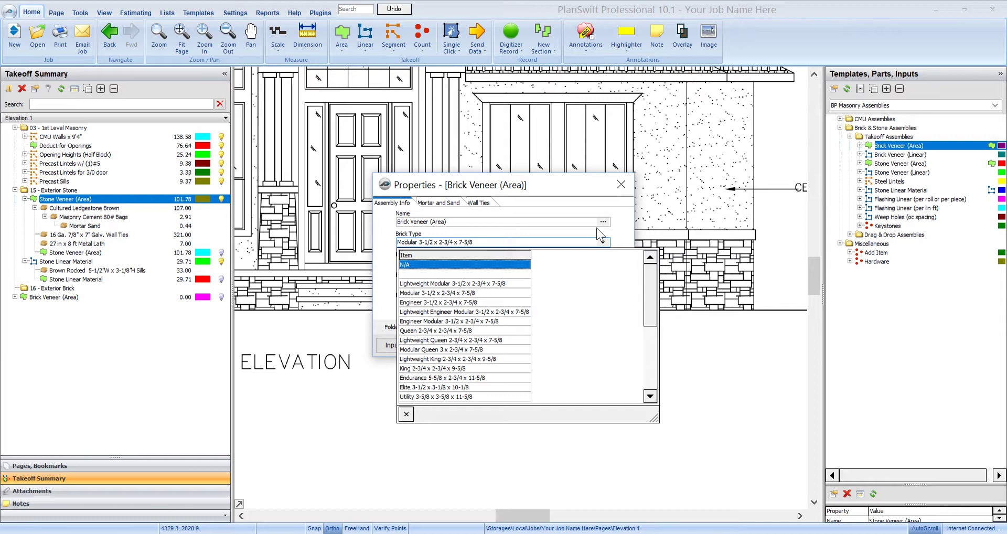
click(610, 201)
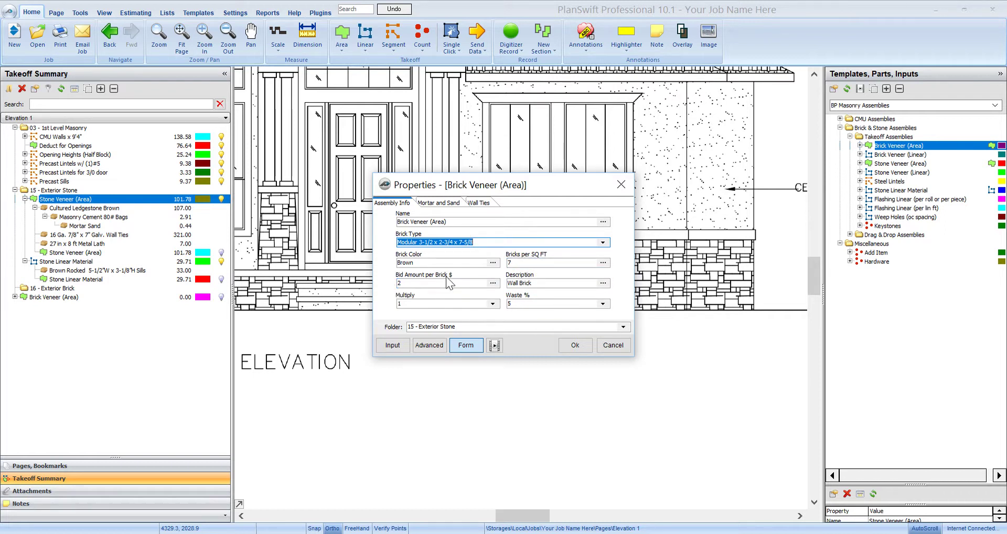
- Check the brick veneer's mortar, sand and wall tie settings and assign the takeoff to the 16 - Exterior Brick folder
click(520, 283)
click(452, 204)
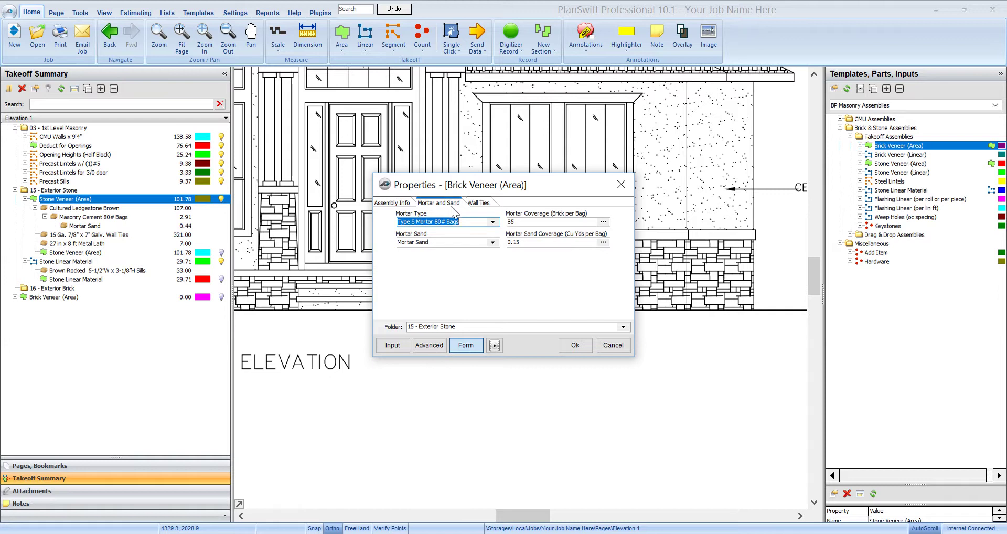
click(478, 203)
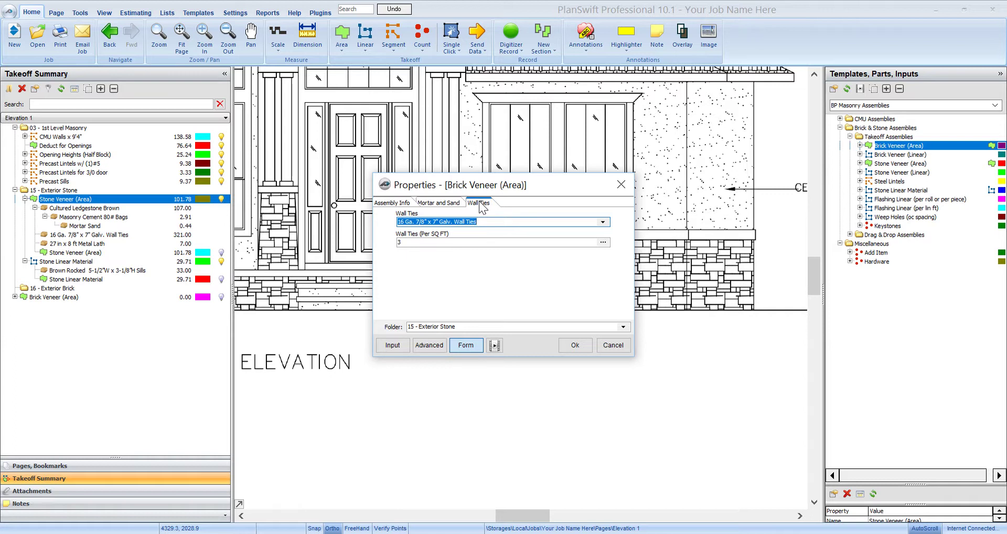
click(624, 327)
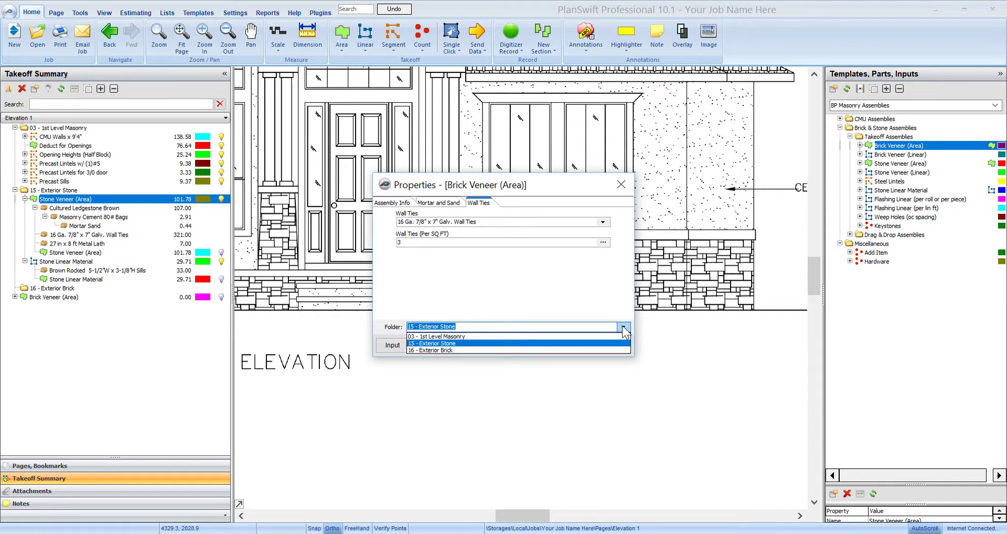
click(473, 349)
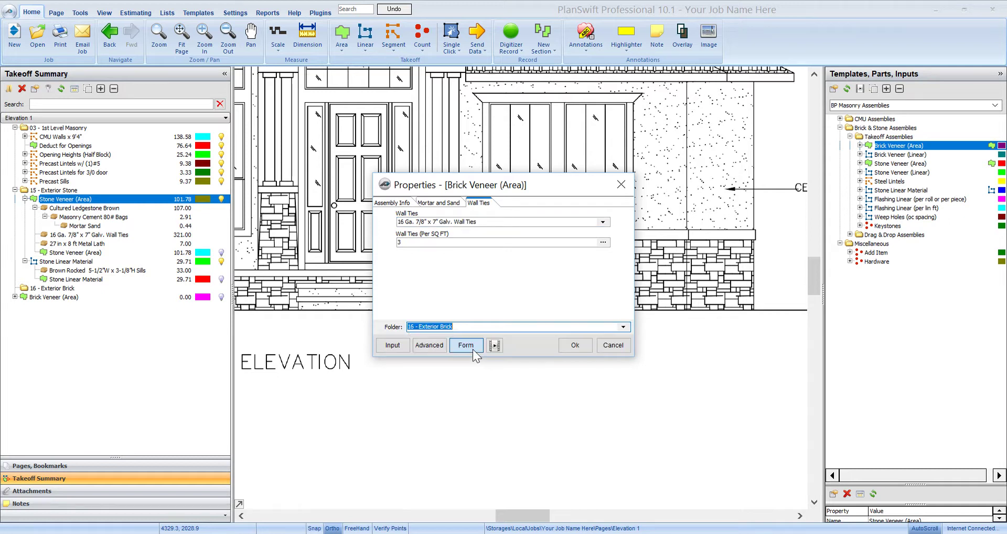
click(570, 348)
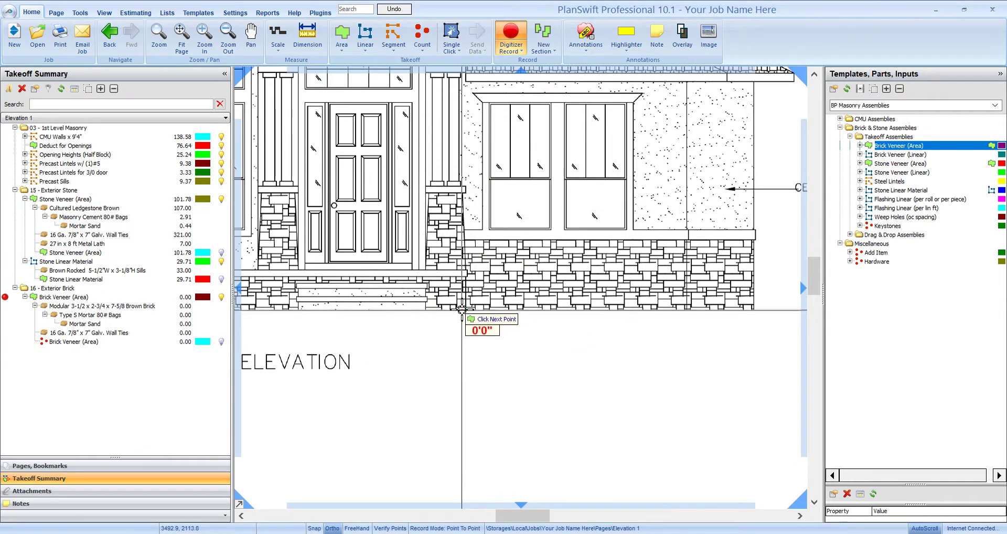
- Trace the masonry band below the window pair right of the front door as brick veneer, about 3'5" high
click(464, 241)
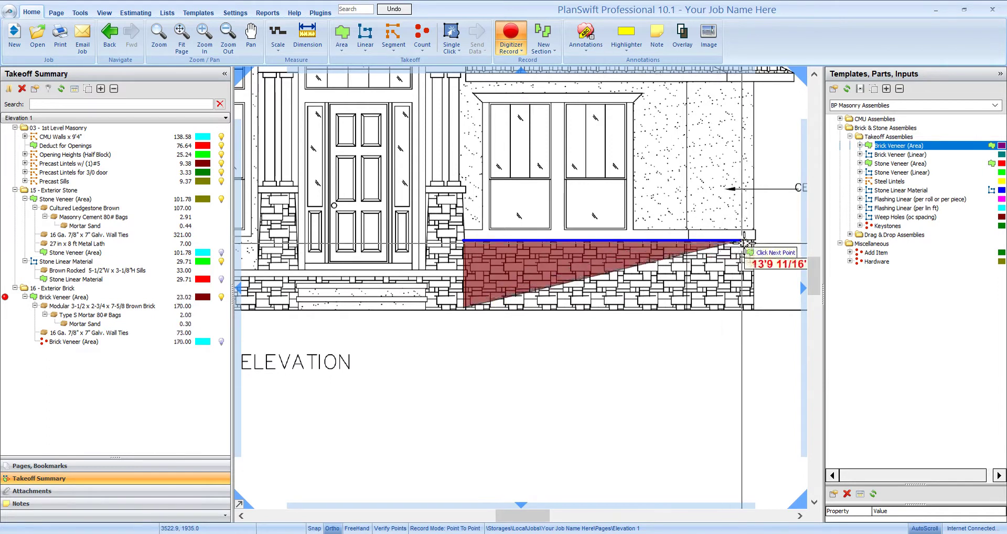
click(751, 241)
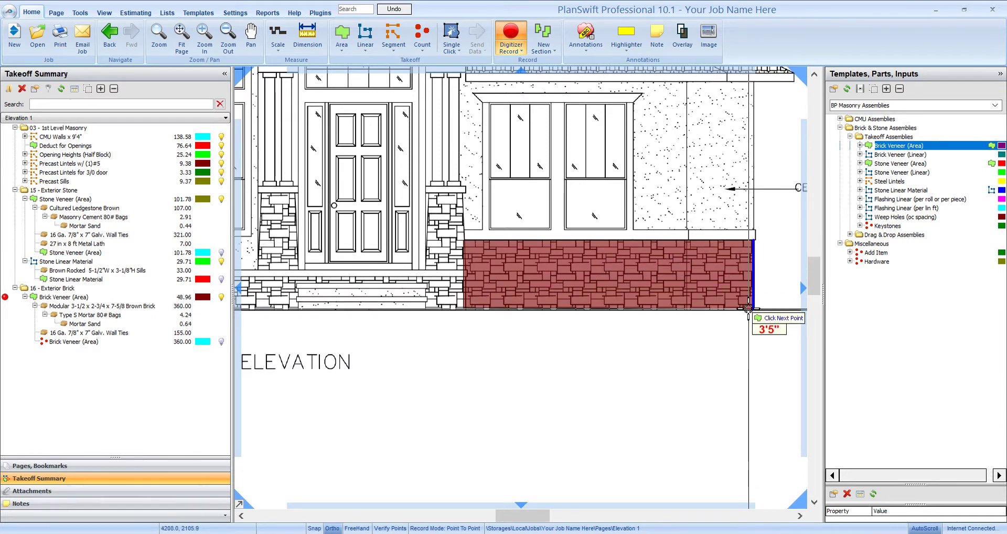
double_click(748, 310)
- Widen the takeoff summary and review the brick veneer quantities for bricks, mortar, sand and wall ties
scroll(720, 348, down, 3)
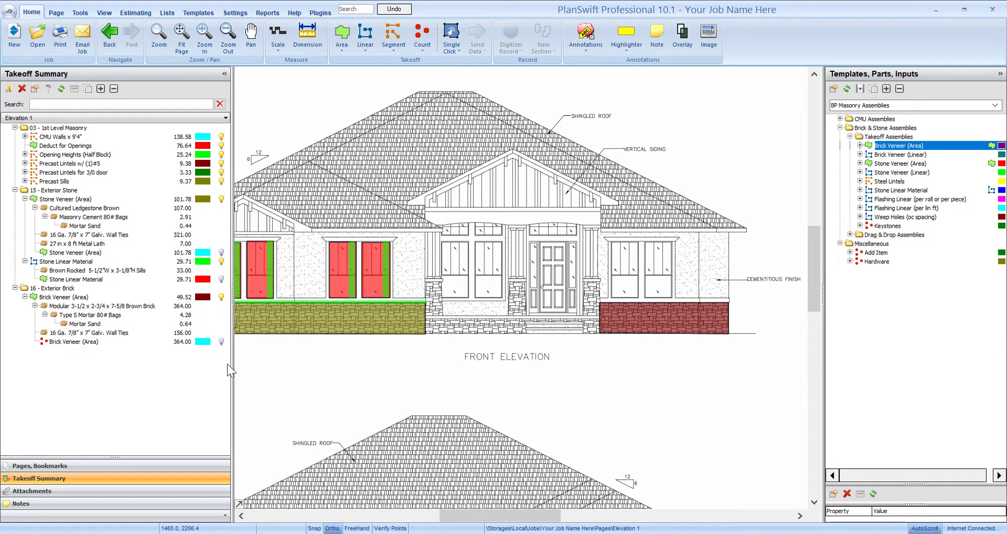
drag(232, 364, 257, 364)
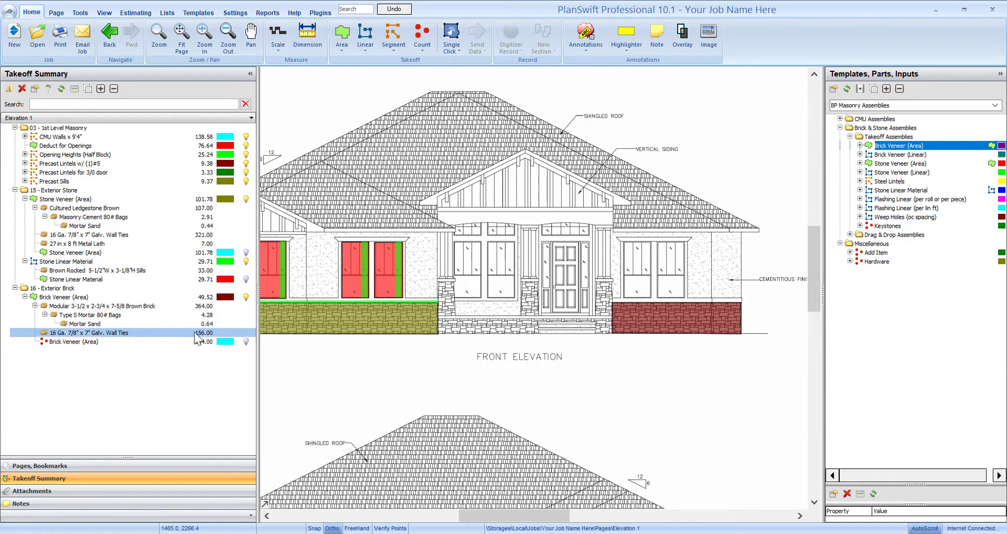
click(141, 342)
- Start a Steel Lintels takeoff for the windows above the brick veneer and look through the lintel types, keeping L3x3x1/4
drag(618, 363, 579, 365)
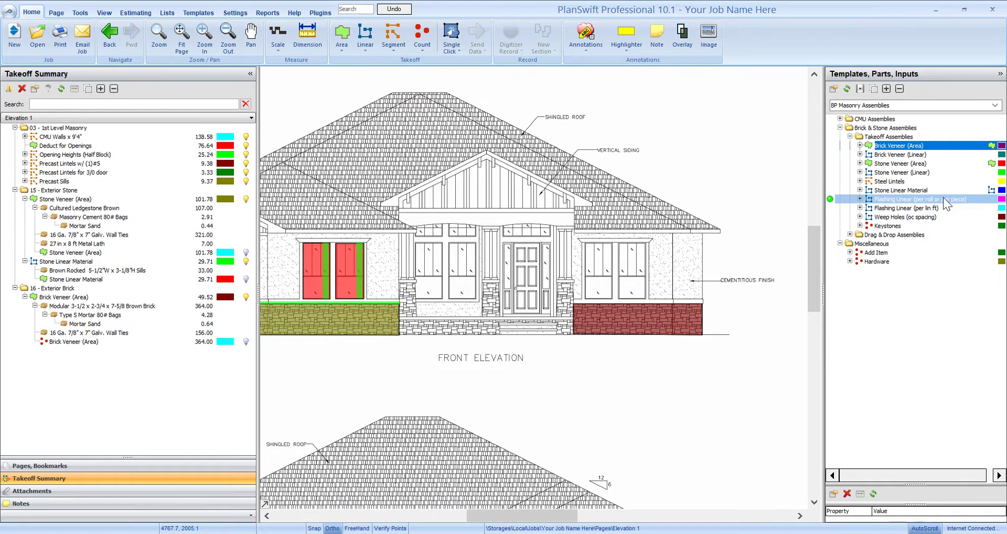
scroll(640, 253, up, 5)
drag(659, 262, 685, 253)
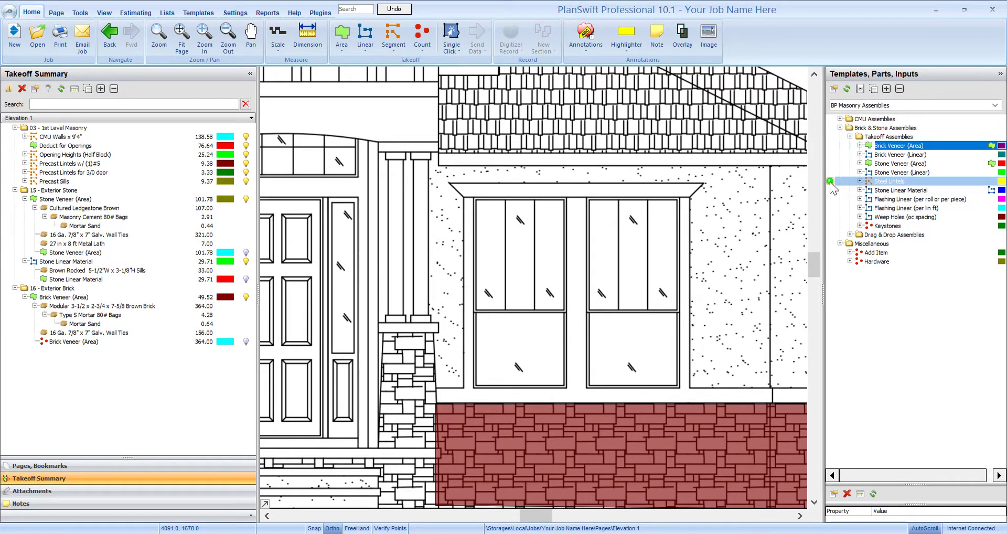
drag(830, 181, 768, 303)
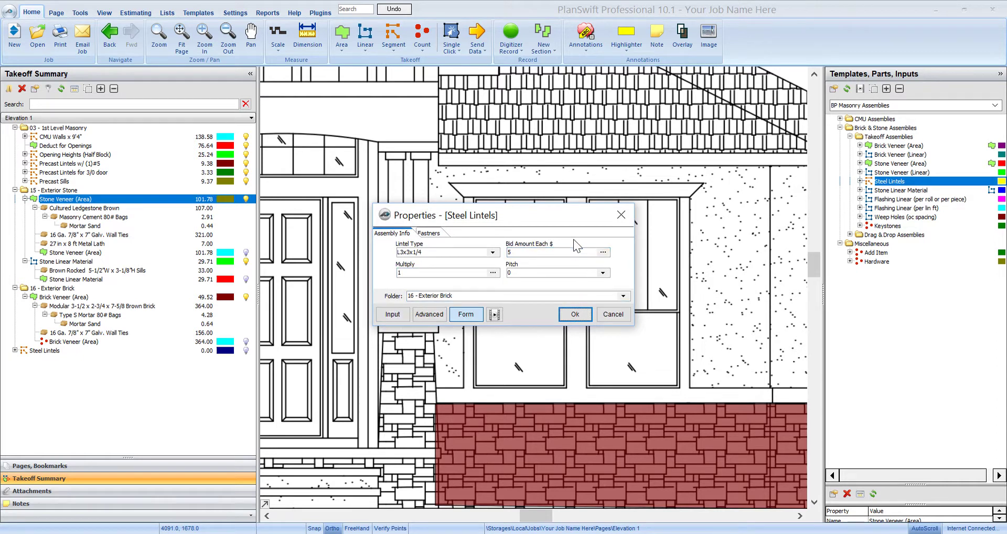
drag(551, 213, 610, 206)
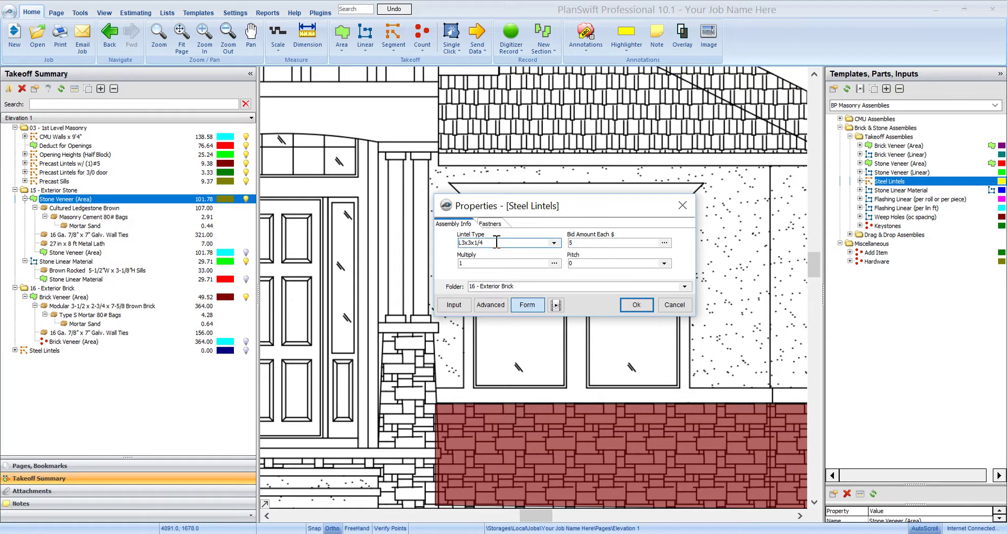
click(571, 243)
click(554, 243)
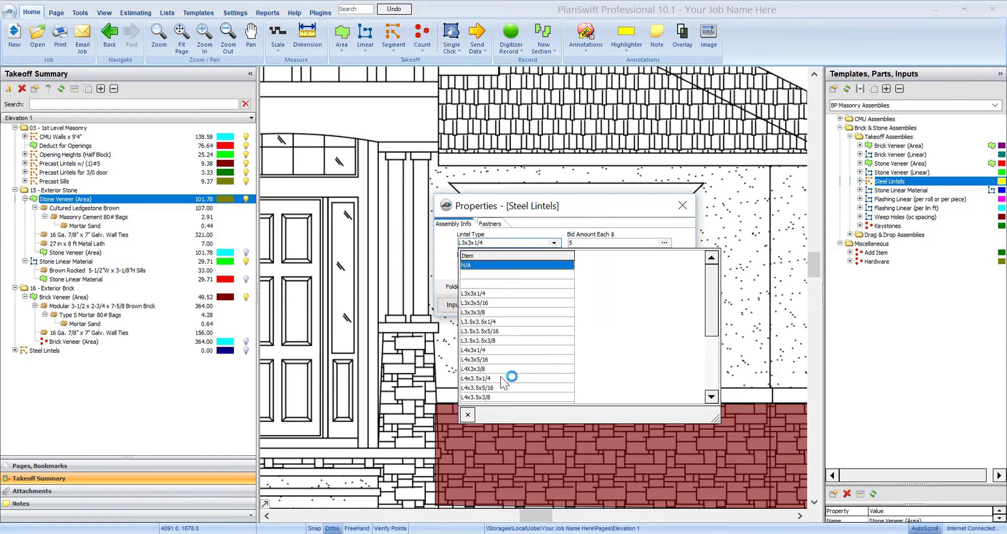
scroll(512, 363, down, 1)
scroll(520, 370, up, 1)
click(602, 205)
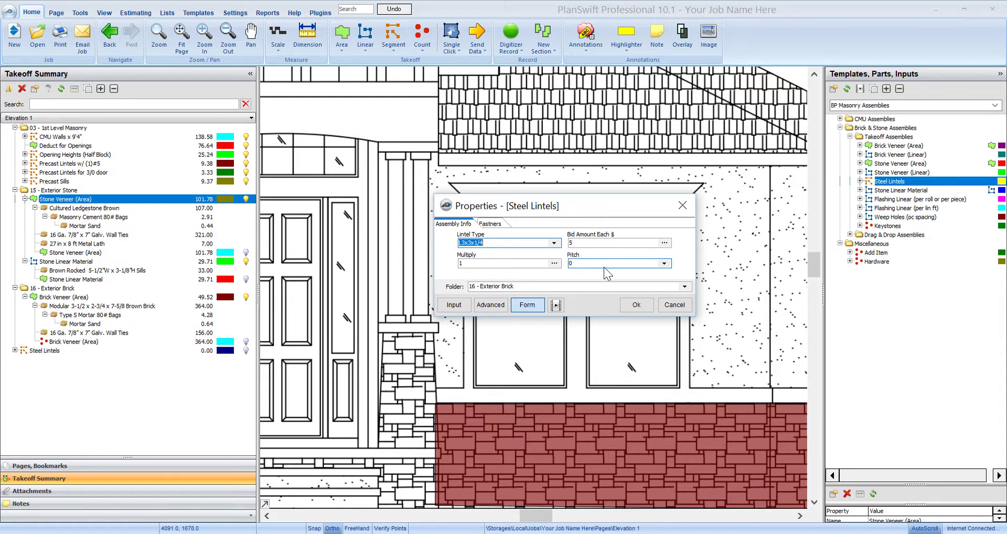
- Check the steel lintels' fastener type, spacing and multiplier, and accept the takeoff properties
click(495, 225)
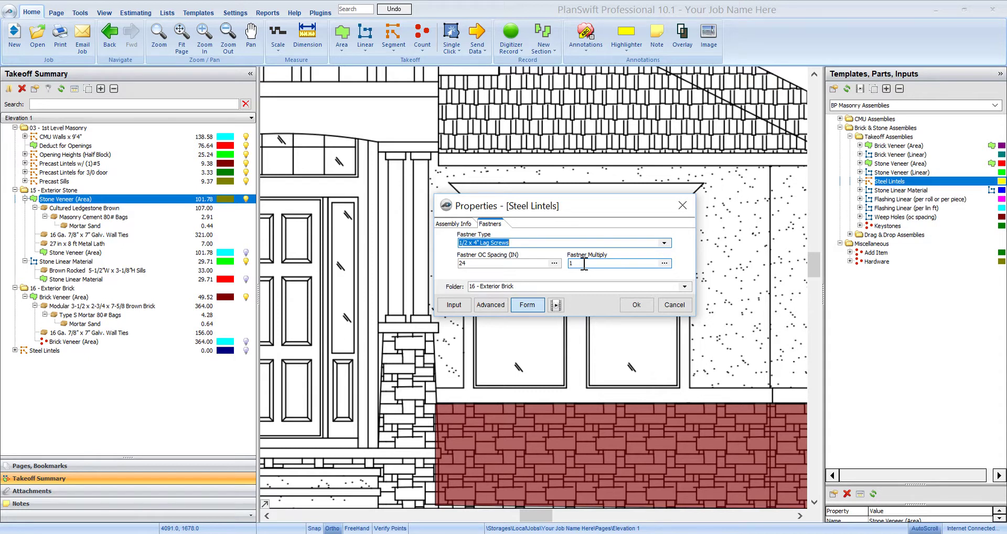
click(467, 225)
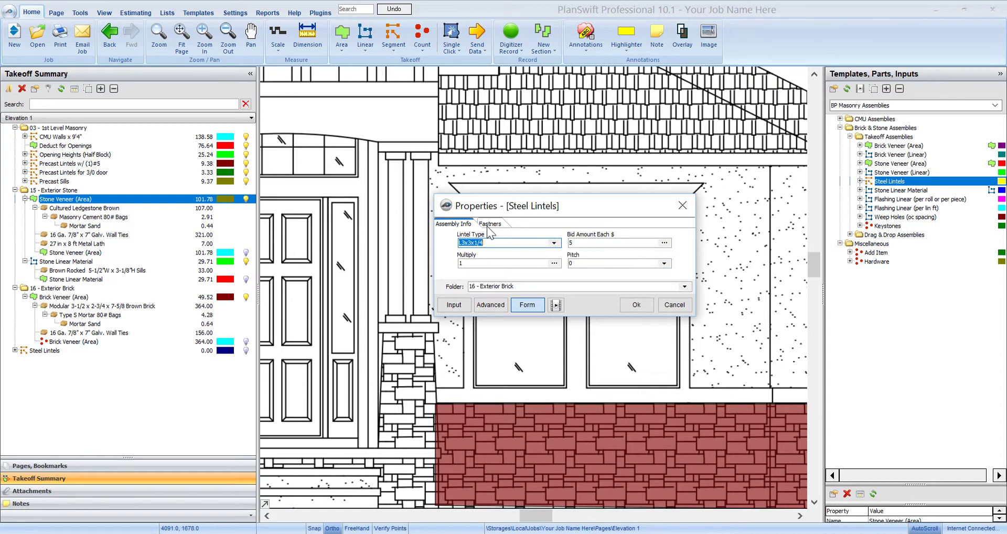
click(635, 305)
- Place a steel lintel across the head of each window in the pair above the brick veneer, each about 3'1" long
scroll(636, 307, up, 5)
click(436, 219)
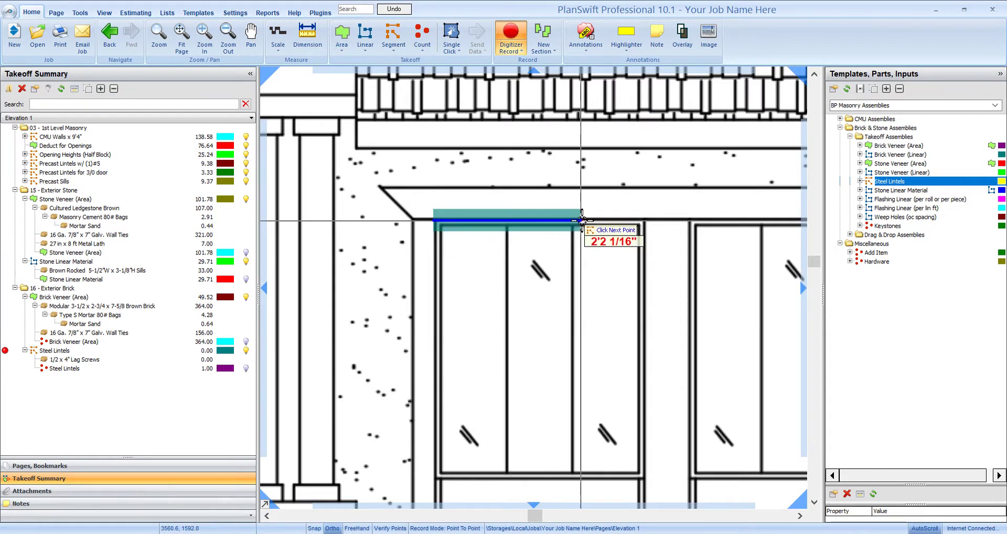
click(639, 219)
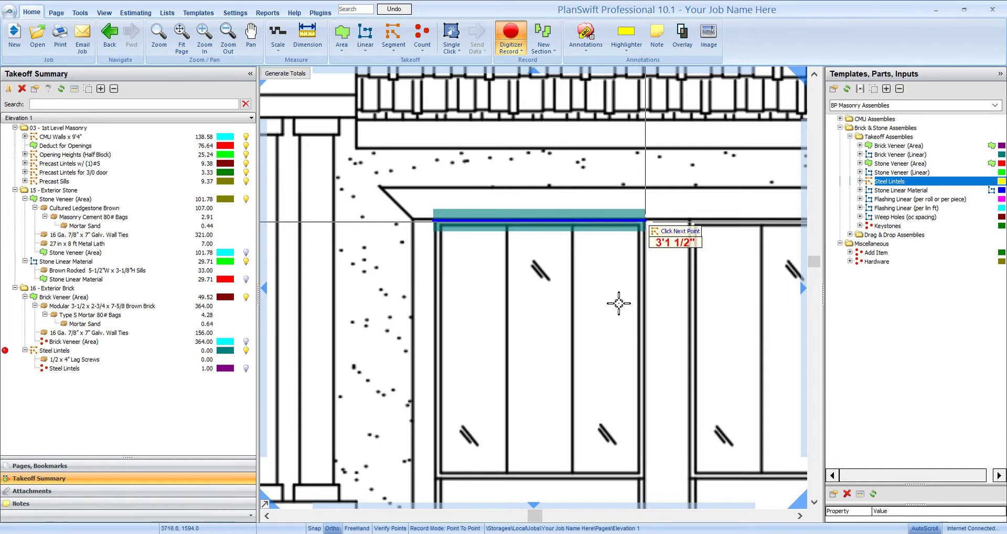
scroll(604, 334, down, 1)
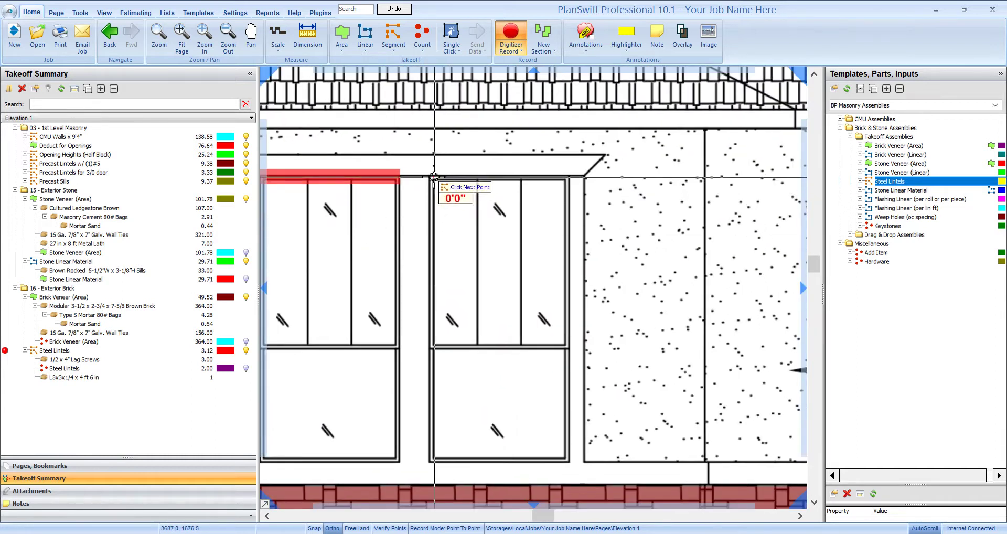
click(431, 175)
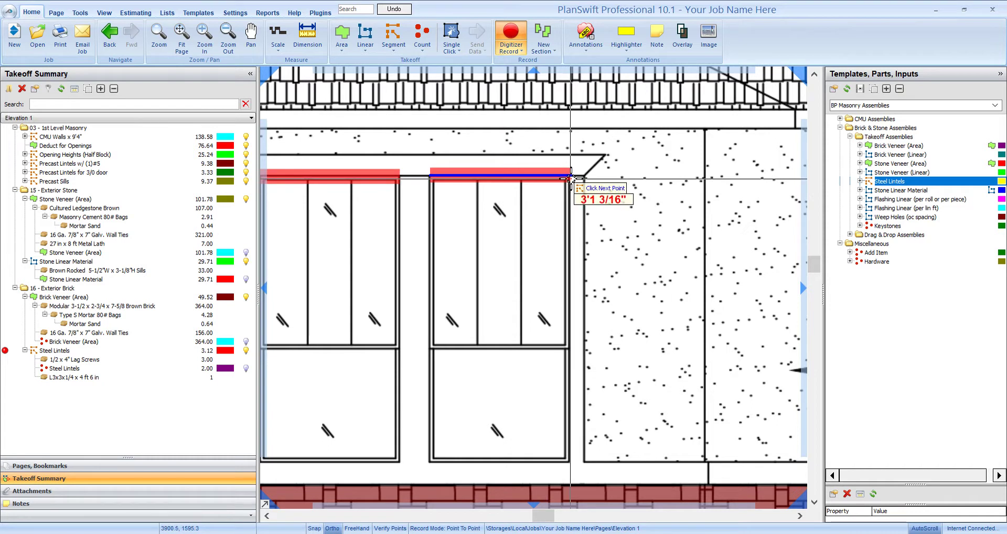
click(571, 175)
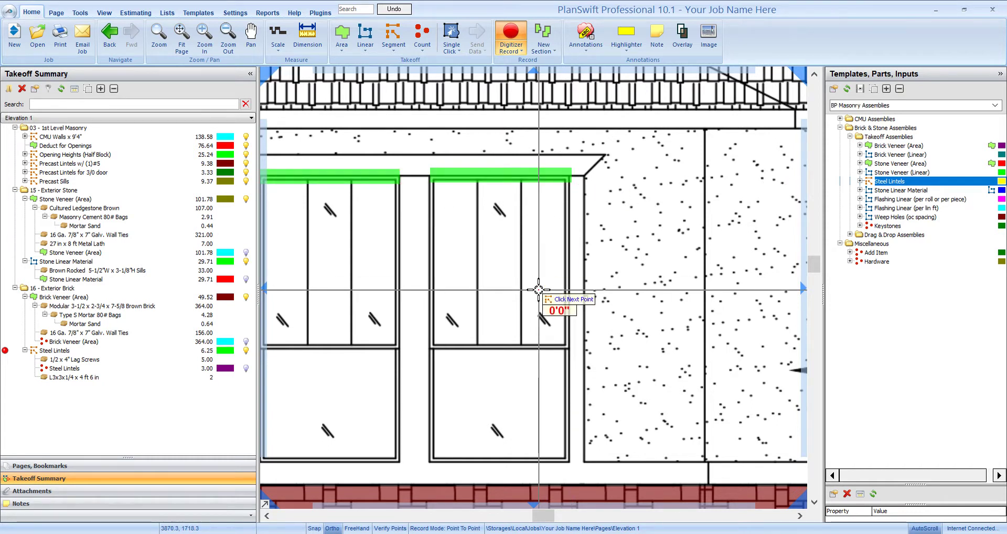
key(Escape)
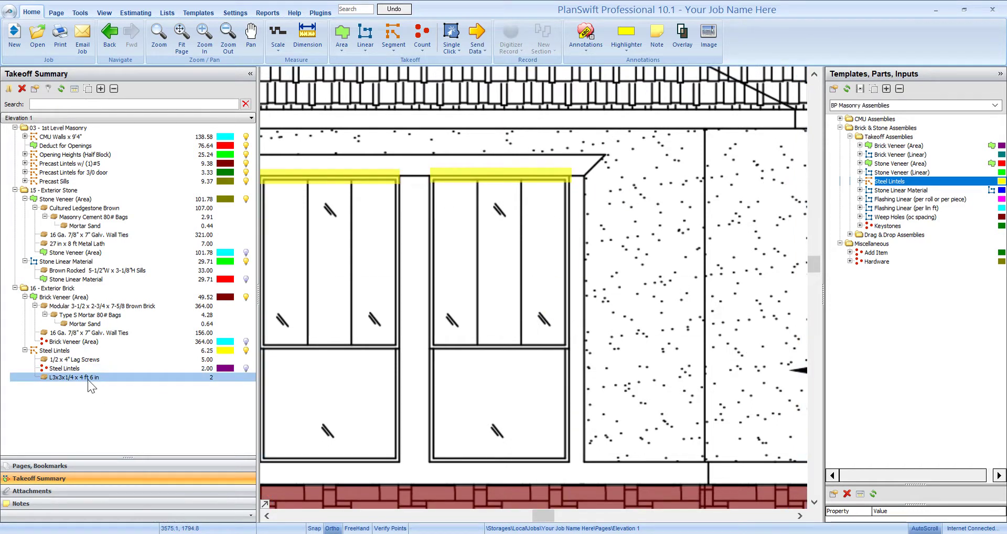
- Review the L3x3x1/4 lintel items in the takeoff summary and inspect the length of the left window's lintel
drag(497, 276, 609, 303)
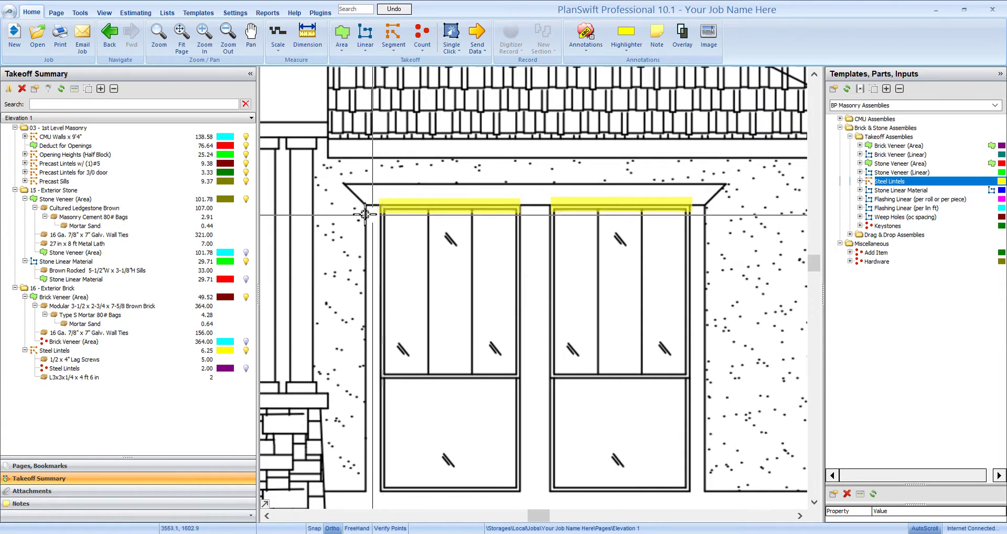
scroll(488, 265, down, 1)
drag(483, 282, 490, 269)
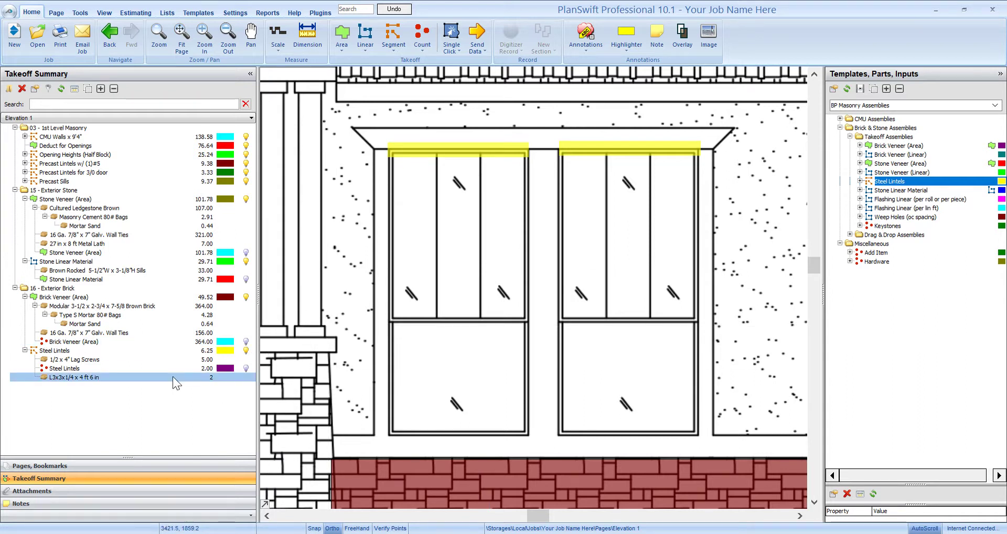
mouse_move(456, 153)
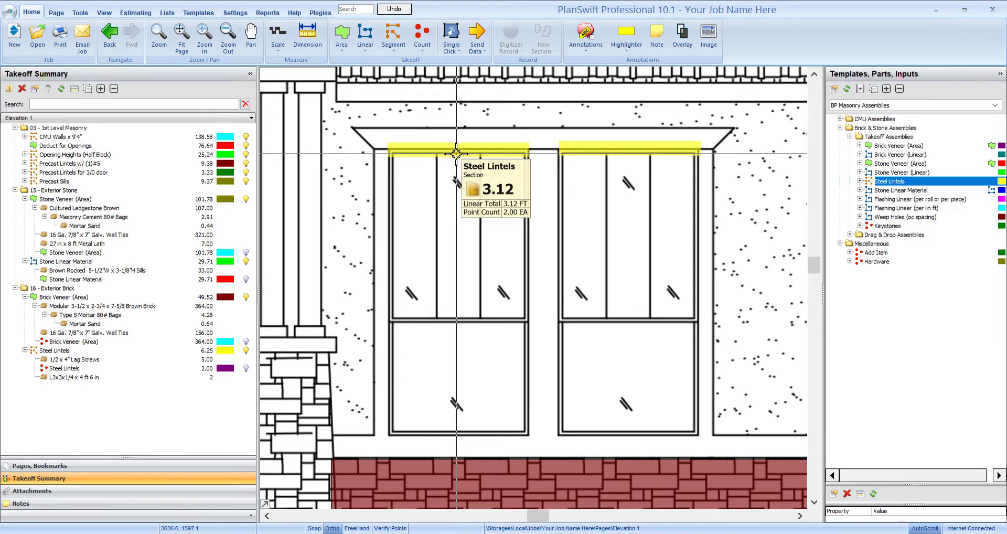
- Look over the flashing and weep hole assemblies in the brick and stone templates, including the drag-and-drop versions
click(101, 379)
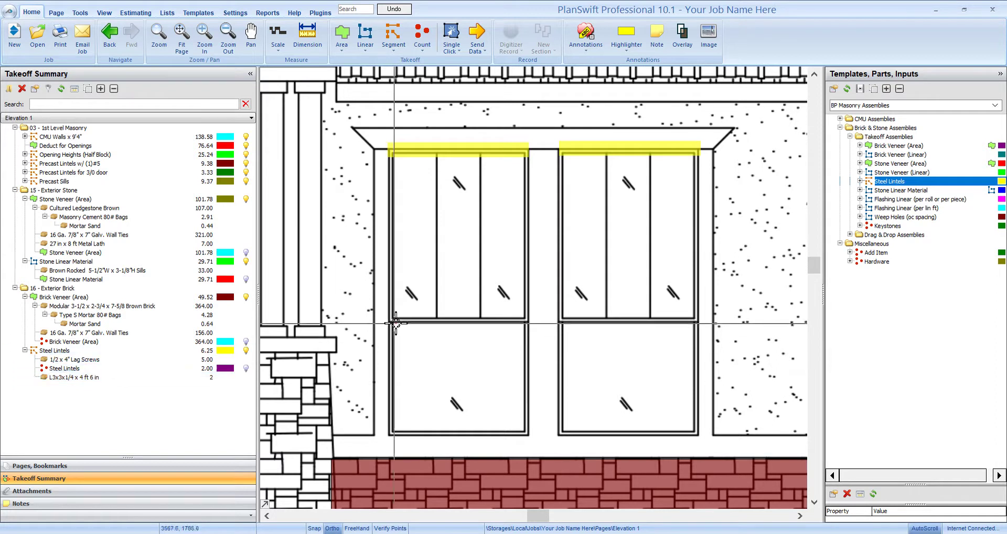
scroll(757, 186, down, 5)
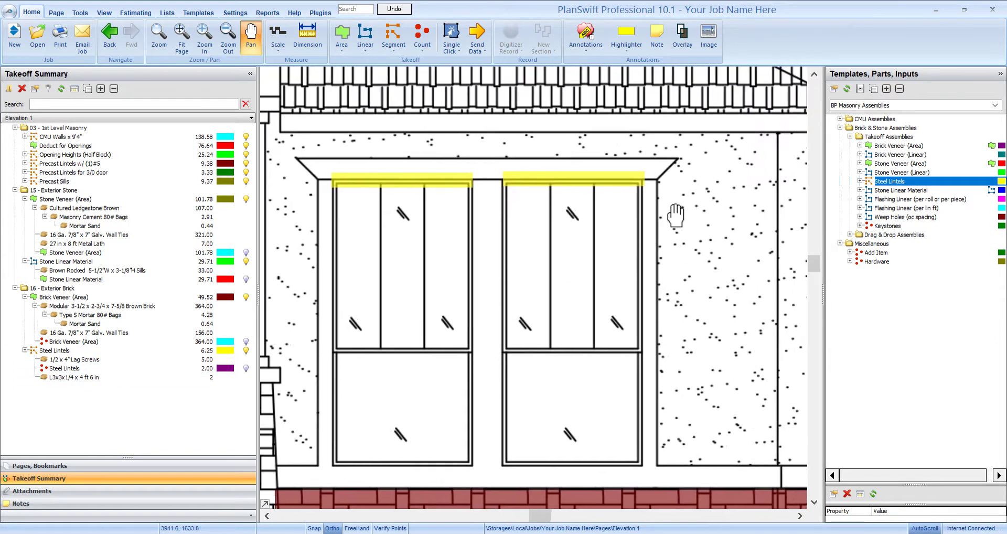
scroll(659, 290, up, 3)
drag(635, 295, 539, 315)
drag(600, 232, 600, 265)
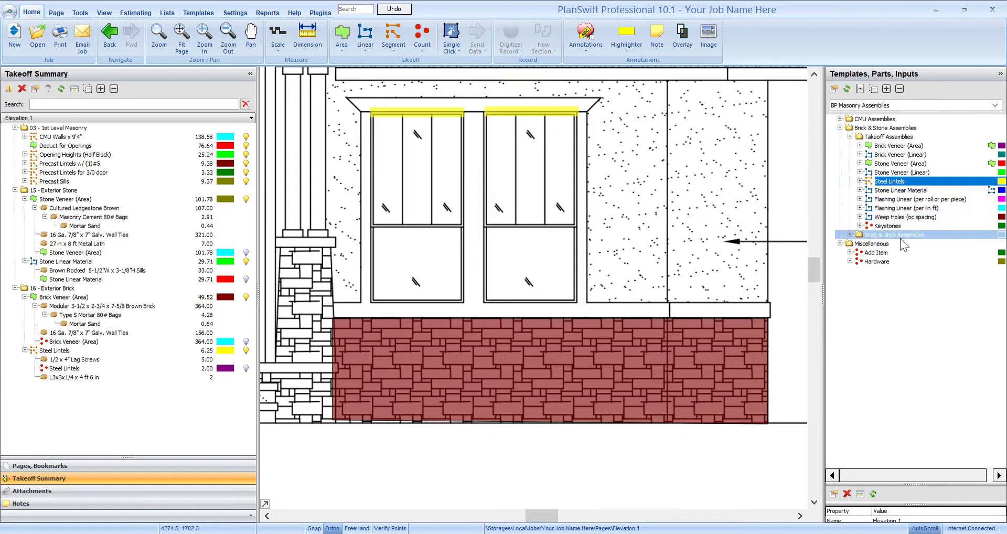
drag(679, 243, 723, 198)
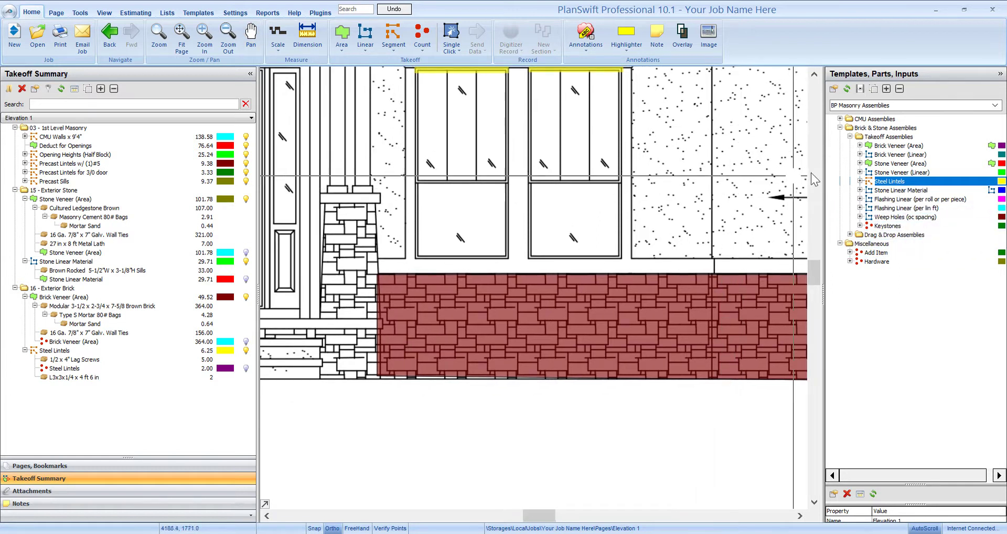
click(851, 235)
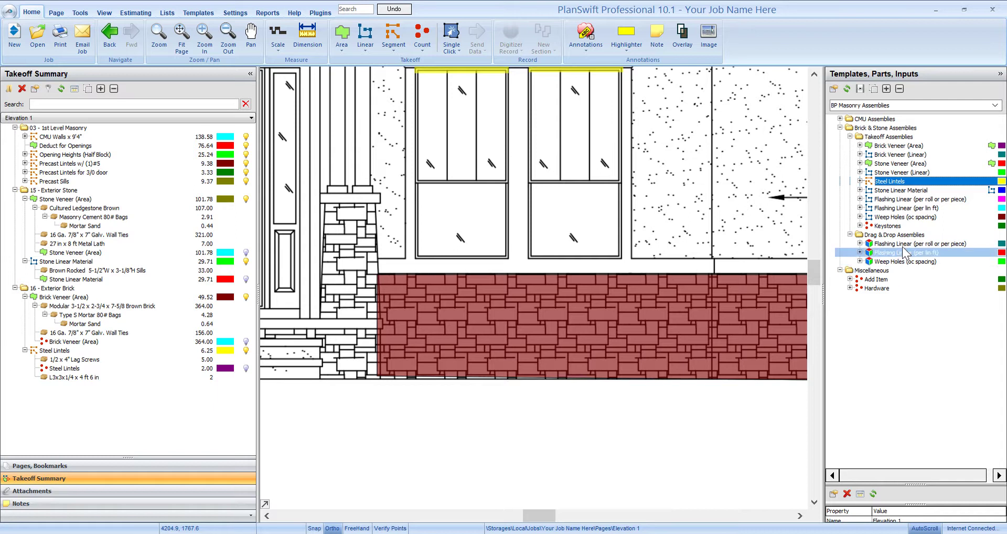
drag(904, 252, 894, 203)
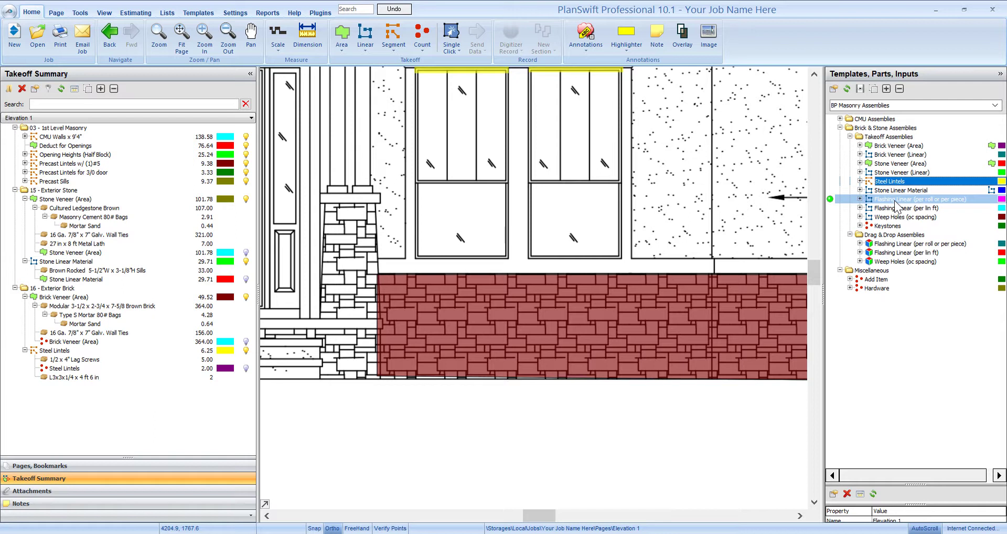
drag(896, 206, 895, 215)
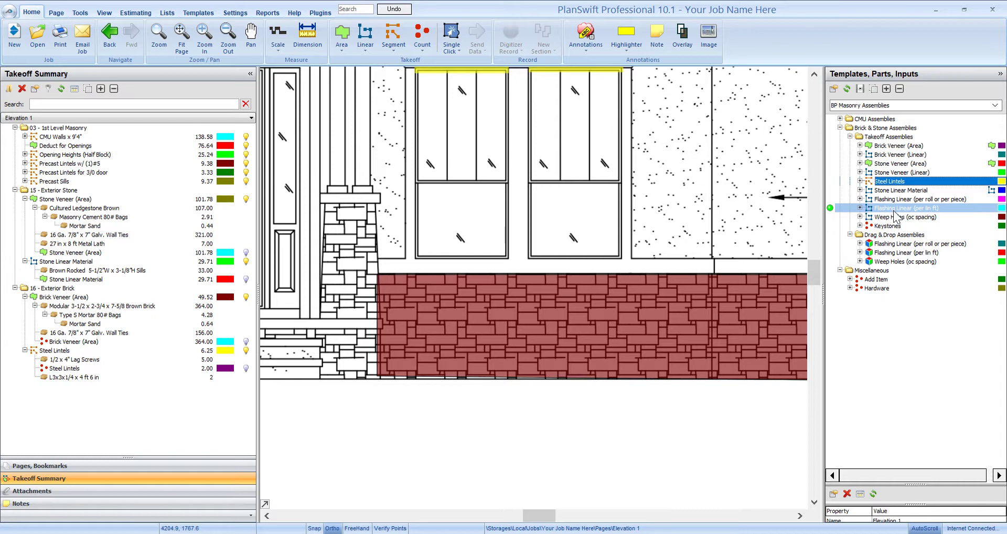
drag(894, 215, 891, 219)
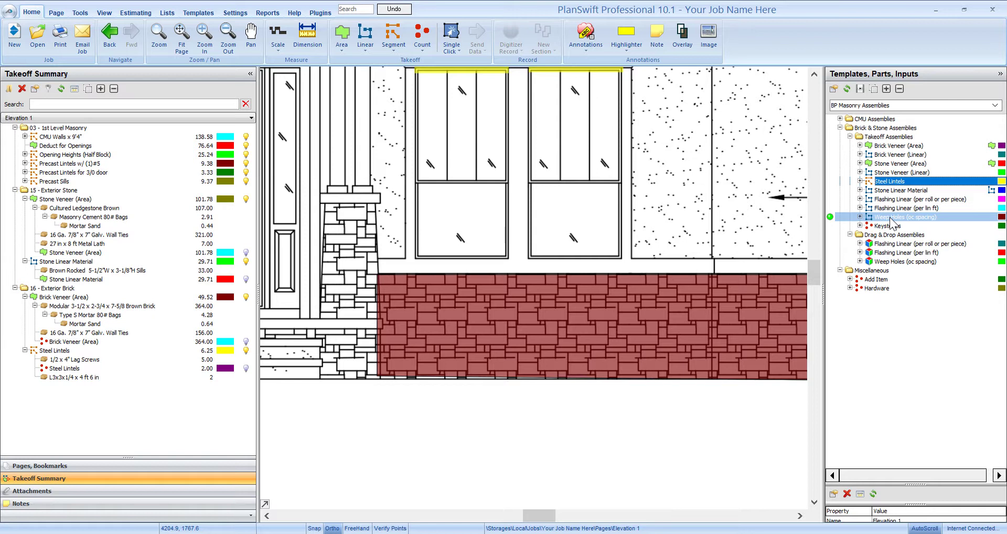
- Start a Flashing Linear (per roll or per piece) takeoff in 16 - Exterior Brick with 7/8" Weep Screed in 10' lengths
scroll(691, 420, down, 2)
drag(691, 420, 678, 376)
scroll(564, 373, up, 2)
drag(586, 384, 516, 353)
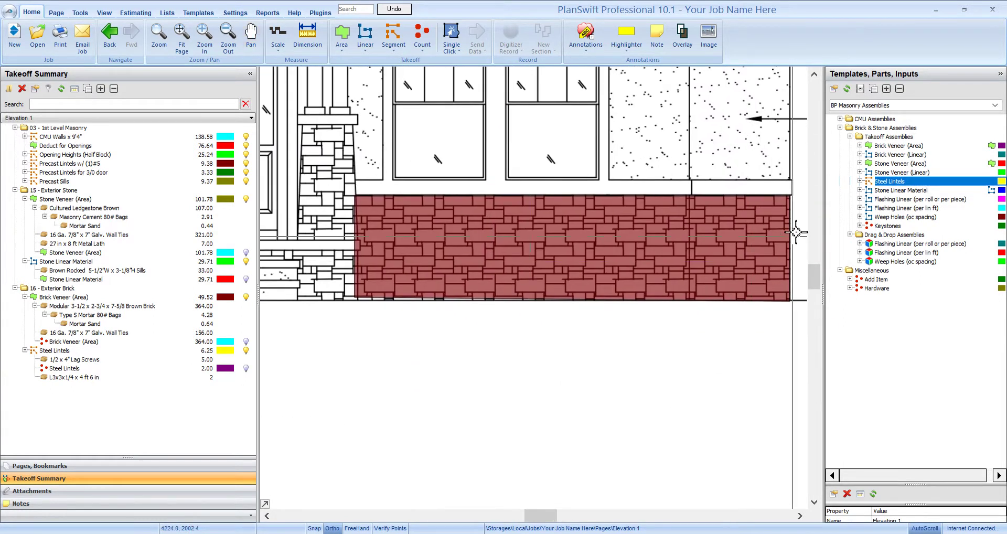
double_click(829, 199)
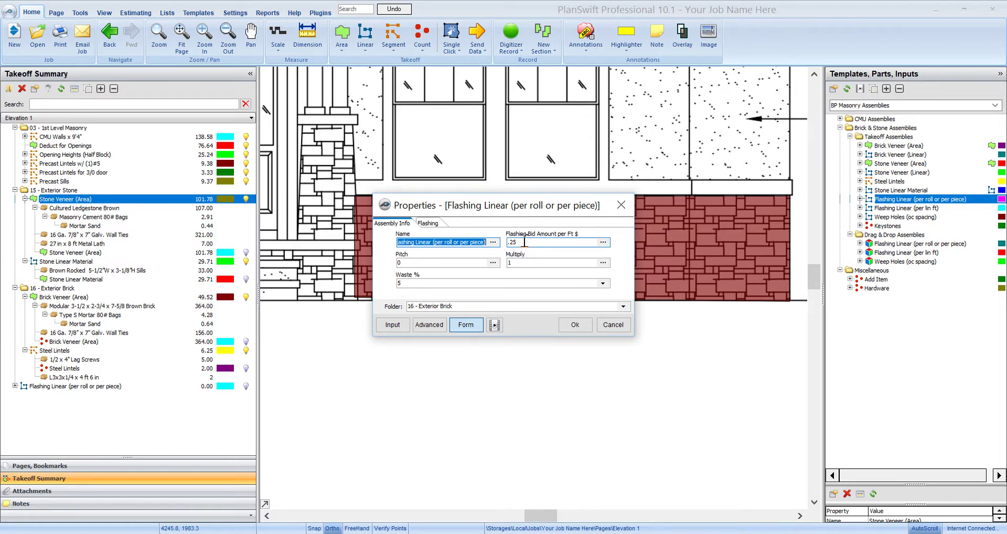
click(433, 225)
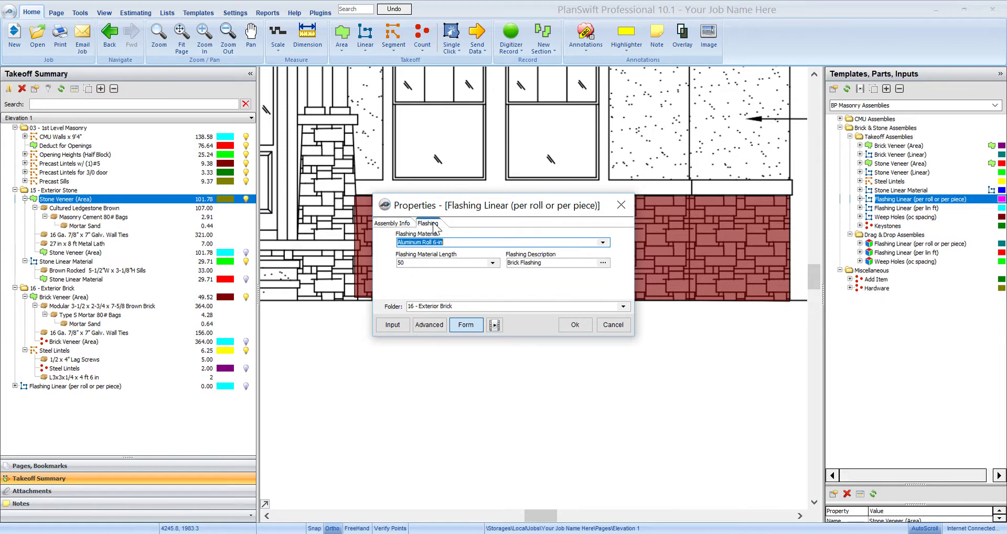
click(603, 242)
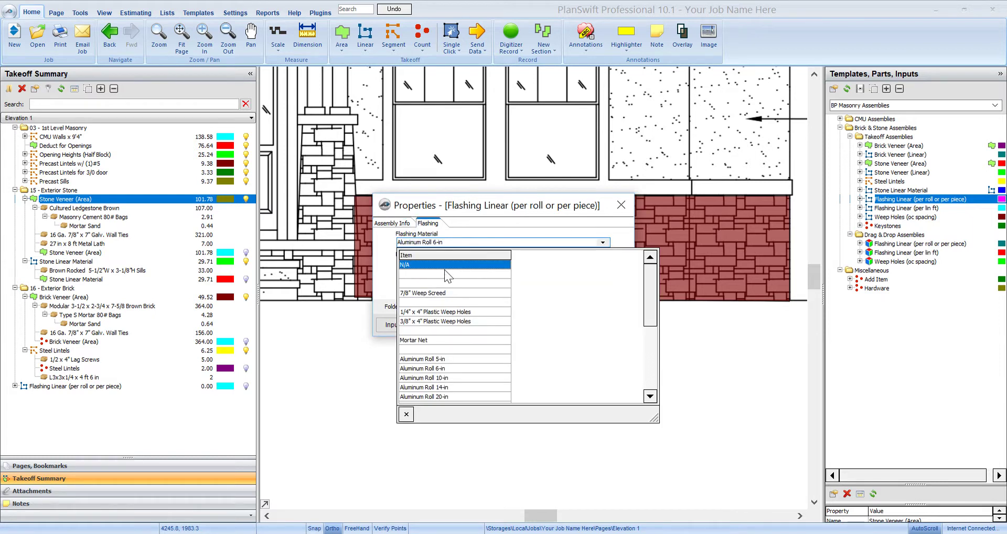
click(443, 292)
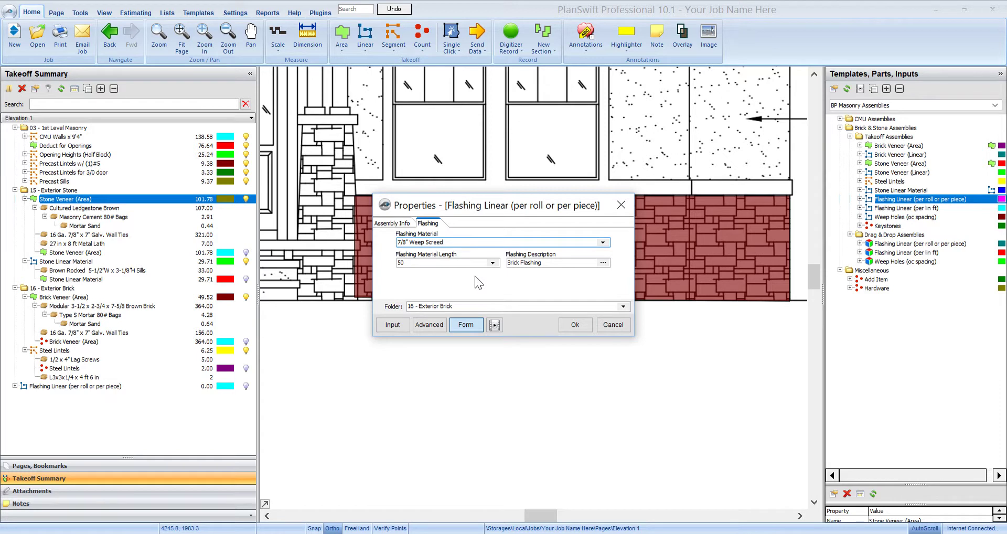
click(492, 263)
click(421, 303)
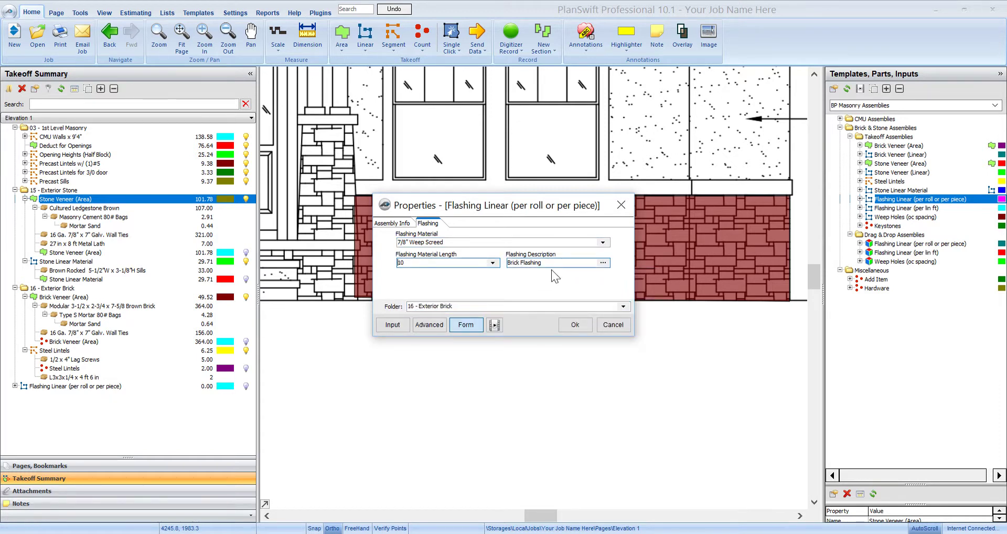
click(576, 325)
- Draw the weep screed flashing along the base of the brick veneer, about 14.6 ft long
click(352, 297)
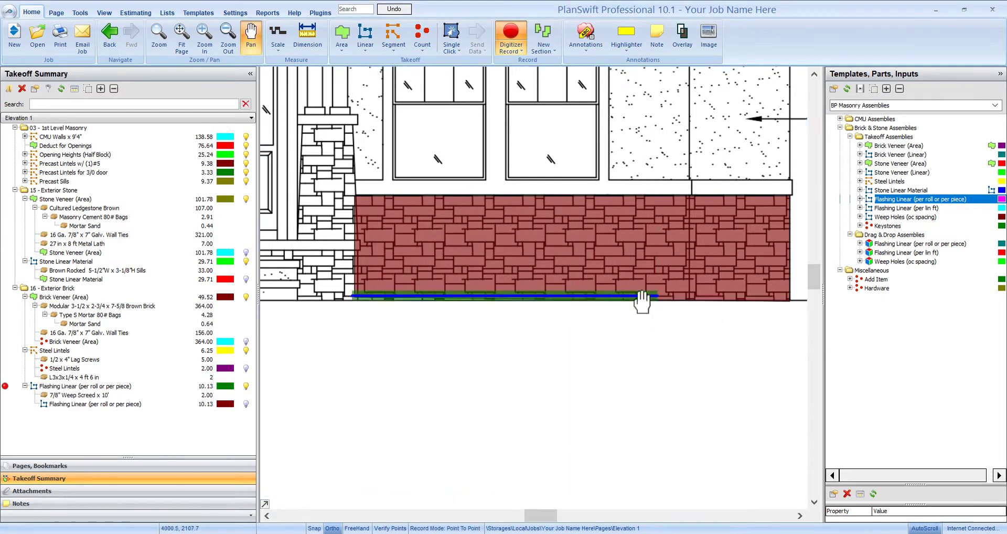
click(608, 300)
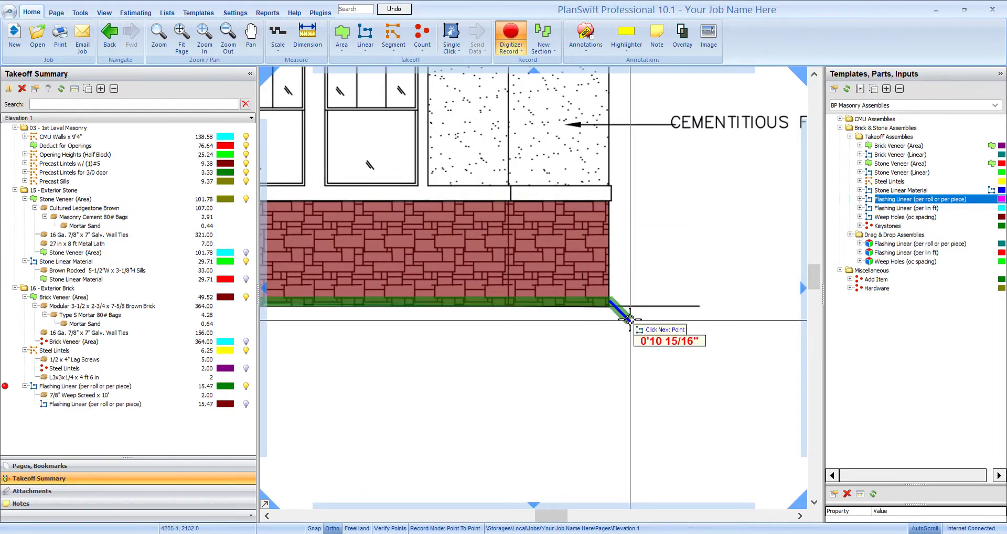
key(Escape)
scroll(625, 320, down, 3)
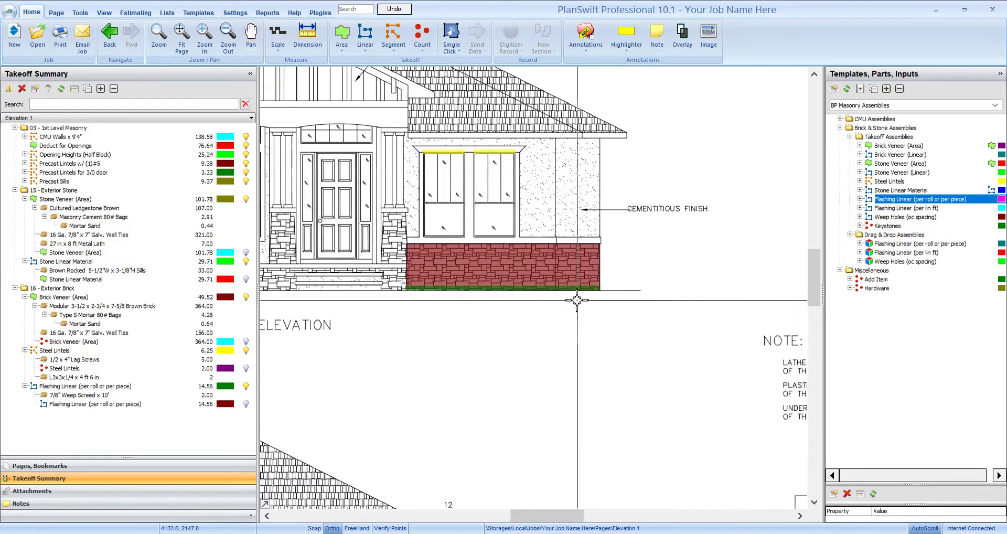
scroll(577, 300, up, 4)
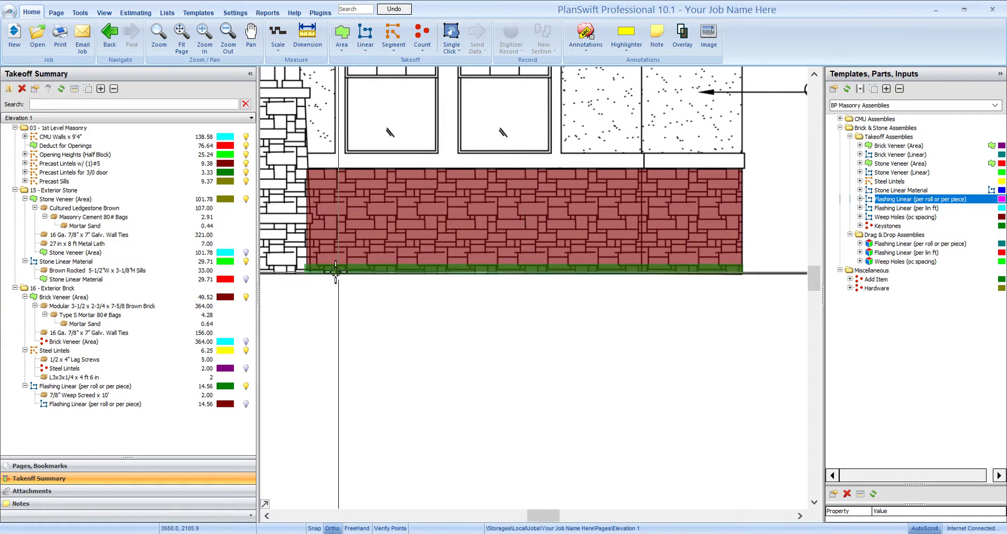
- Attach the drag-and-drop Flashing Linear (per lin ft) assembly to the drawn flashing line, with Mortar Net as its material
mouse_move(667, 323)
mouse_down()
mouse_move(645, 310)
mouse_move(708, 310)
mouse_up()
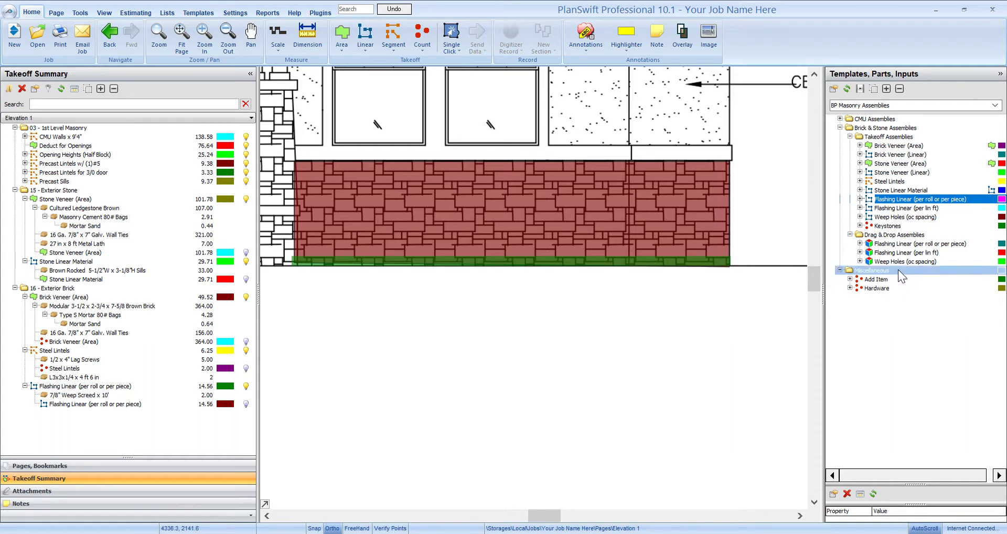
drag(899, 253, 589, 262)
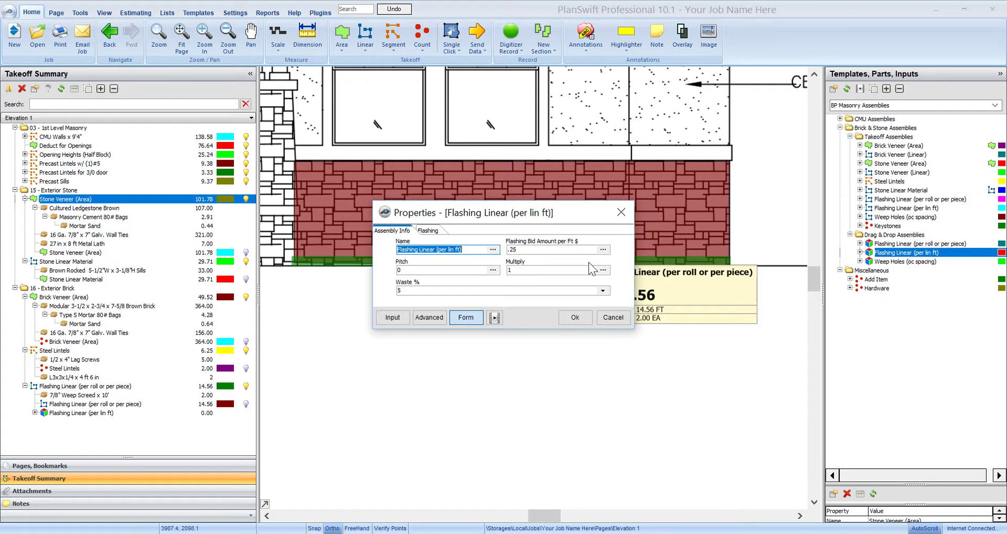
click(428, 231)
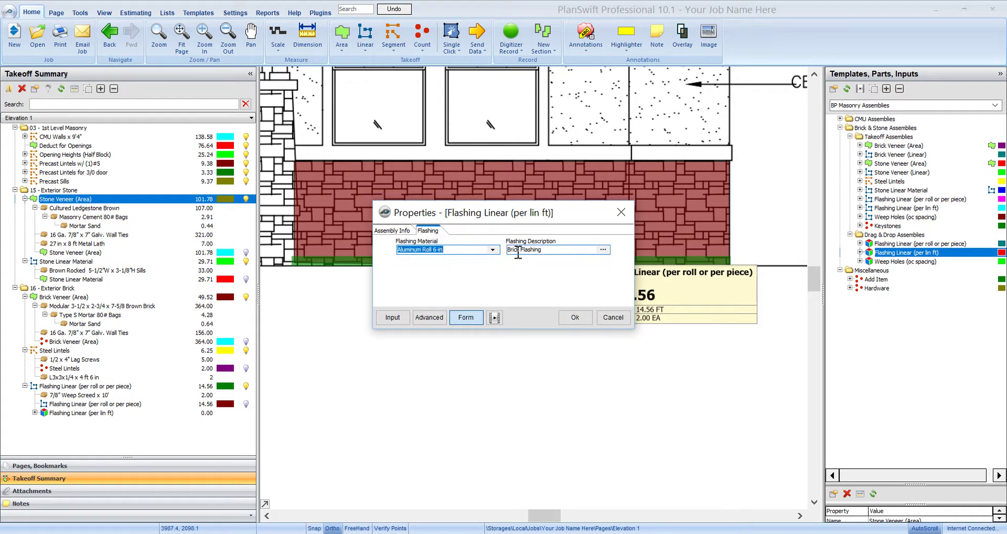
click(493, 251)
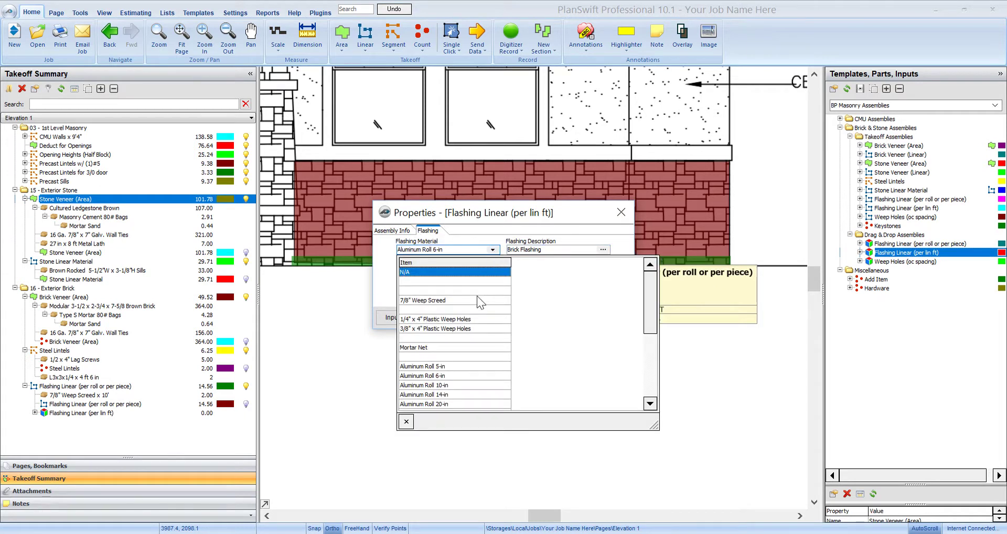
click(446, 347)
click(575, 316)
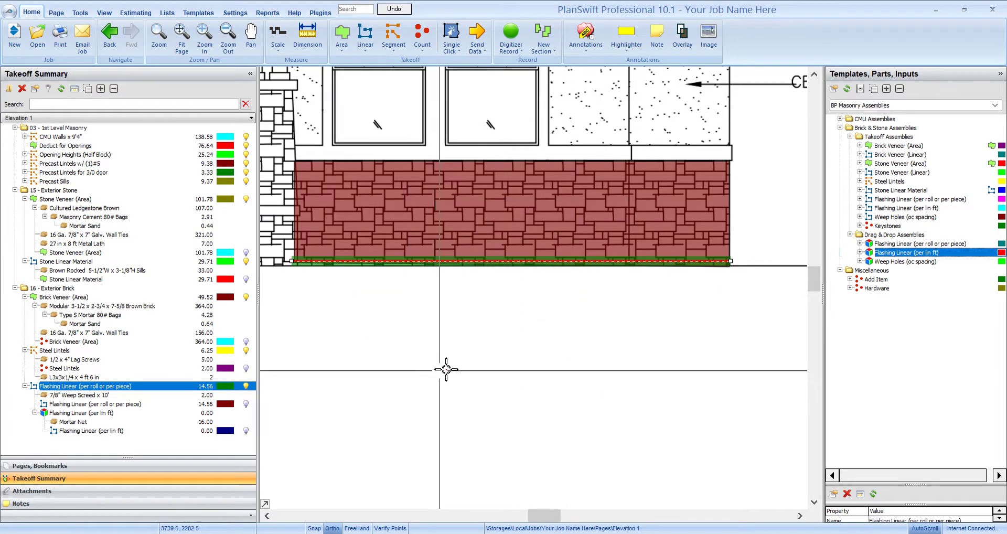
- Open the masonry Materials By Location report and examine the 1st level masonry, exterior stone and exterior brick quantities
scroll(445, 371, down, 5)
scroll(623, 370, down, 3)
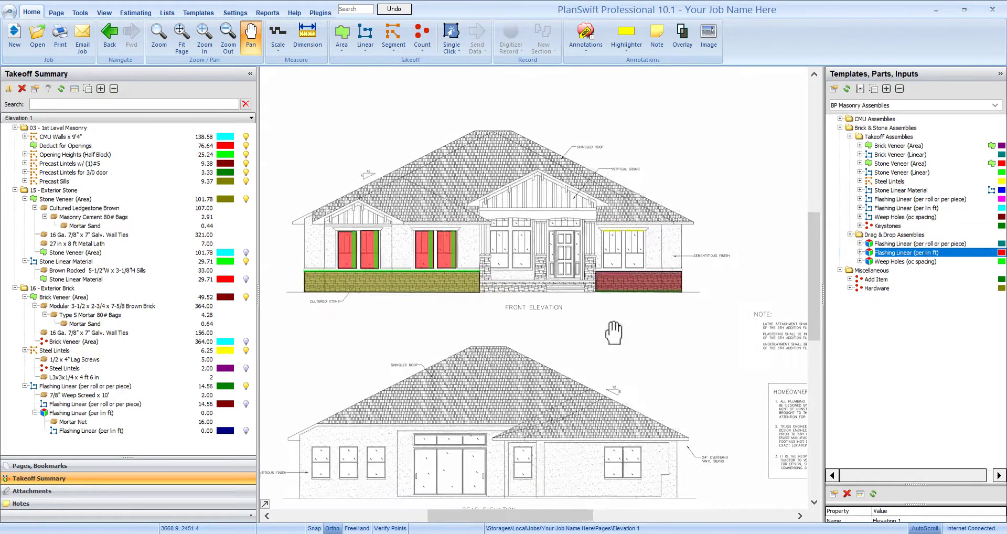
click(277, 14)
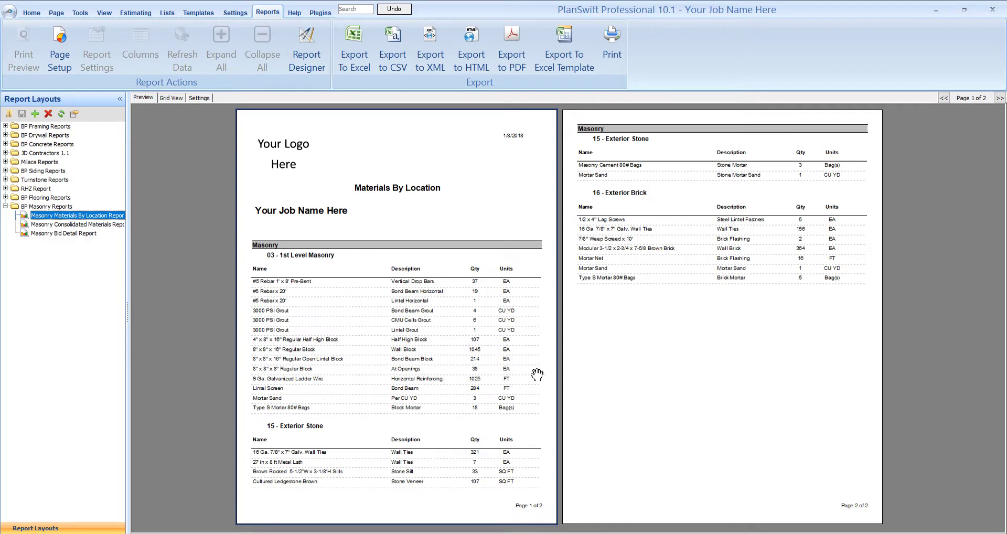
scroll(423, 321, up, 3)
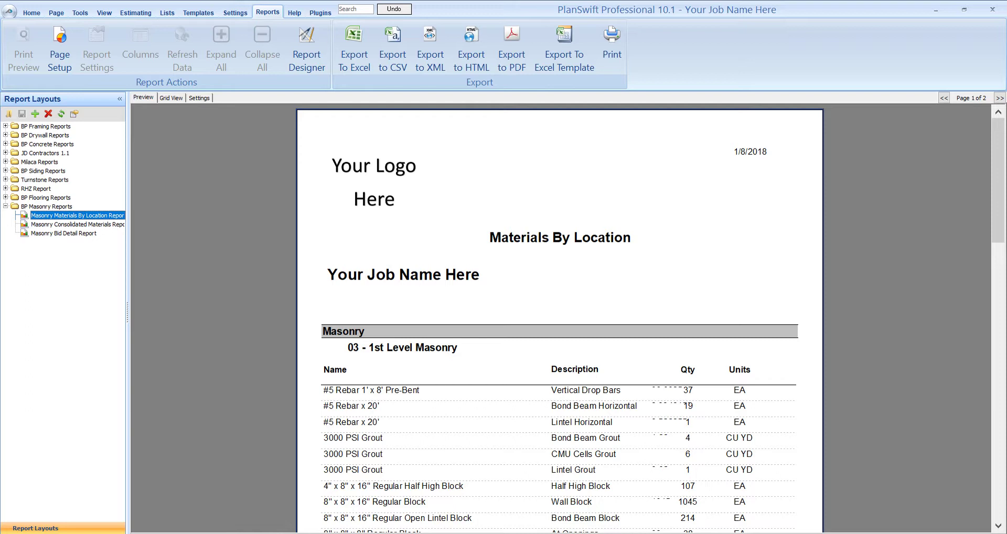
drag(999, 223, 990, 371)
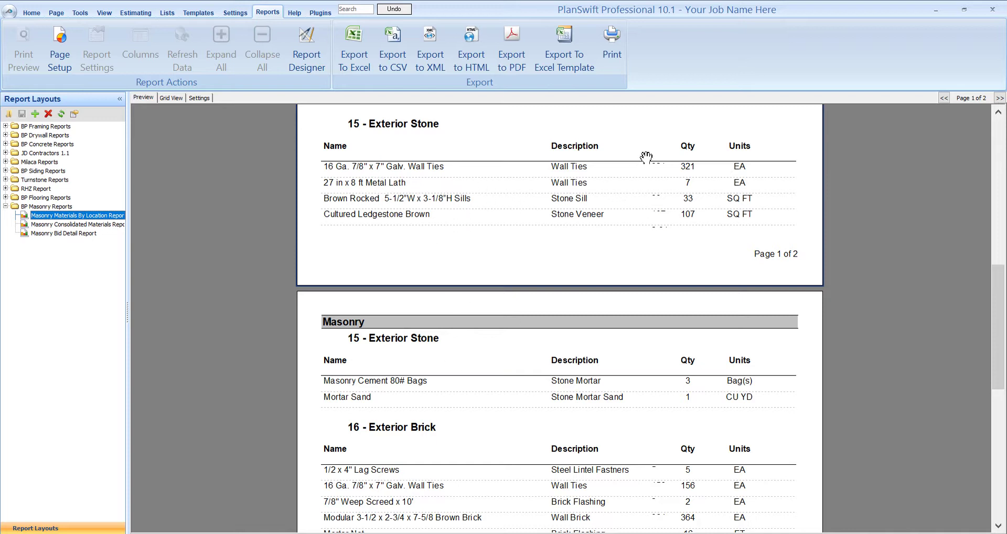
drag(999, 292, 983, 405)
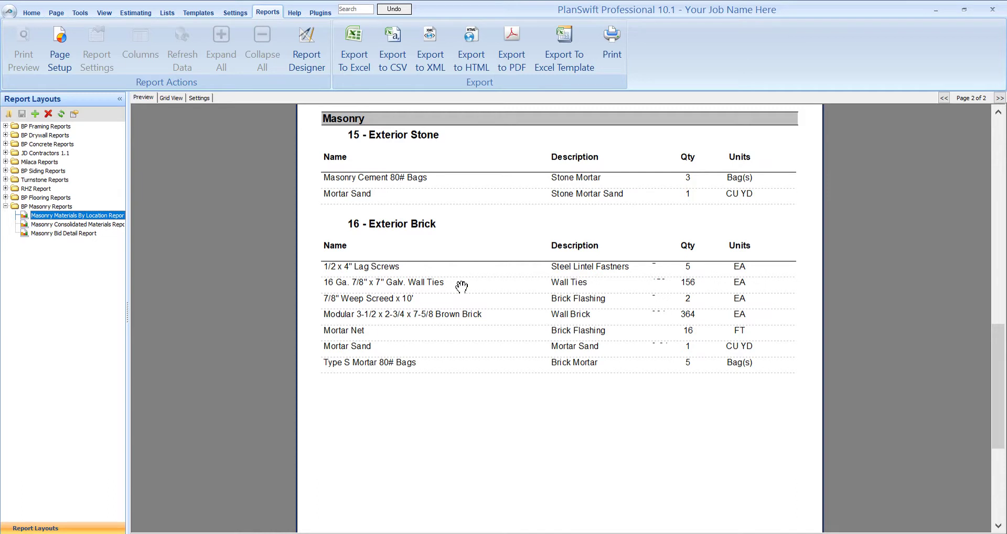
- Browse the BP Masonry Lists, checking the hardware, flashing material, brick type, block type and steel lintel entries
click(167, 12)
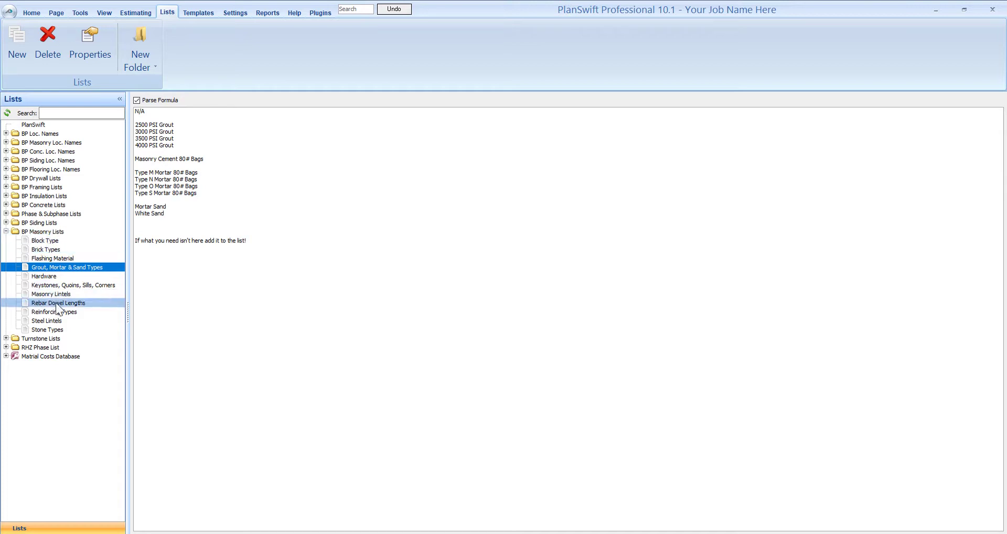
click(52, 277)
click(54, 259)
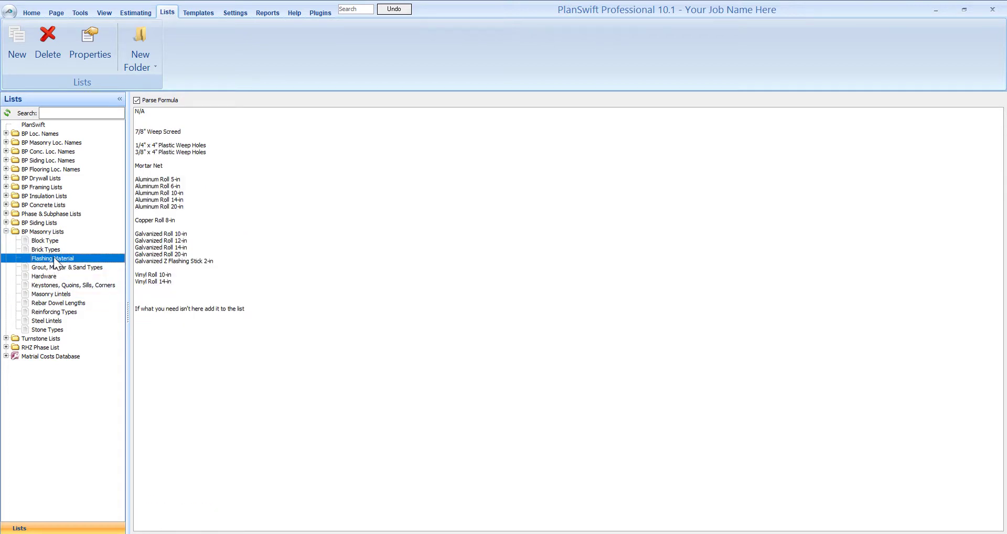
click(54, 251)
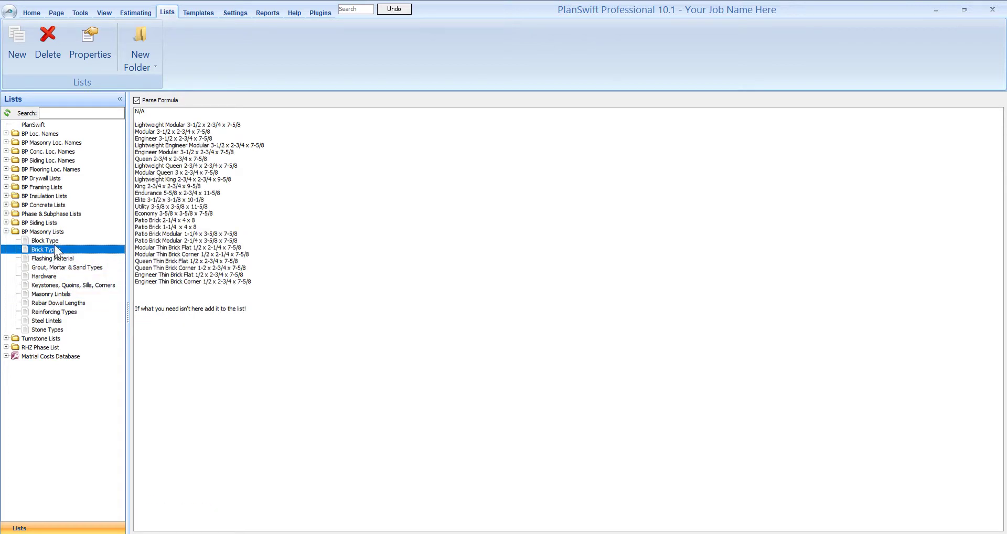
click(55, 241)
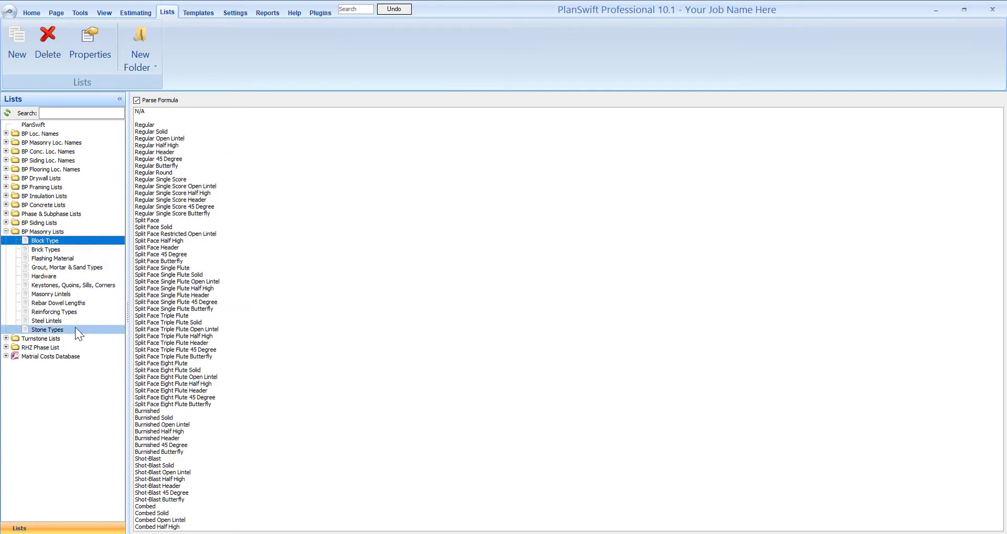
click(62, 320)
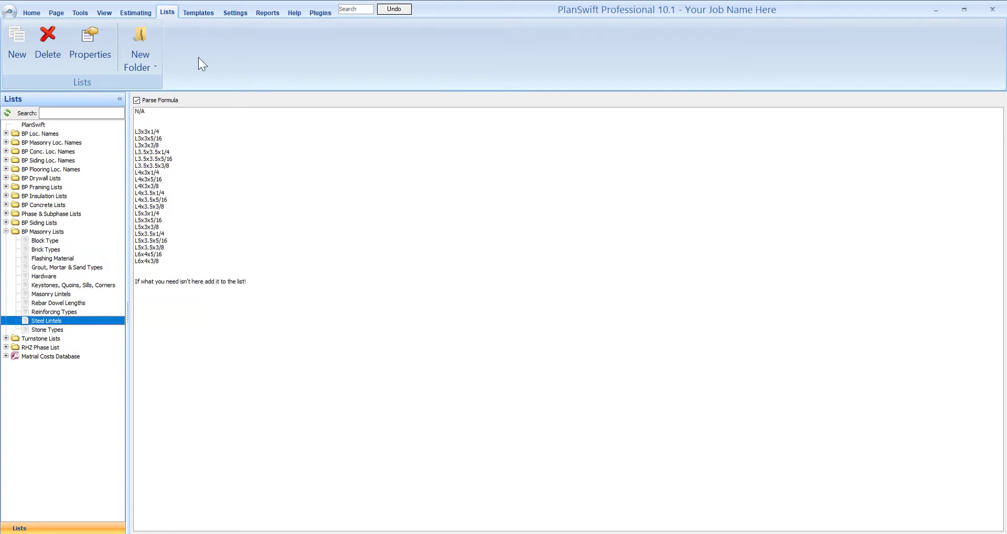
- Open the Masonry Consolidated Materials and Masonry Bid Detail reports, and examine the bid amounts down to the bid total
click(269, 12)
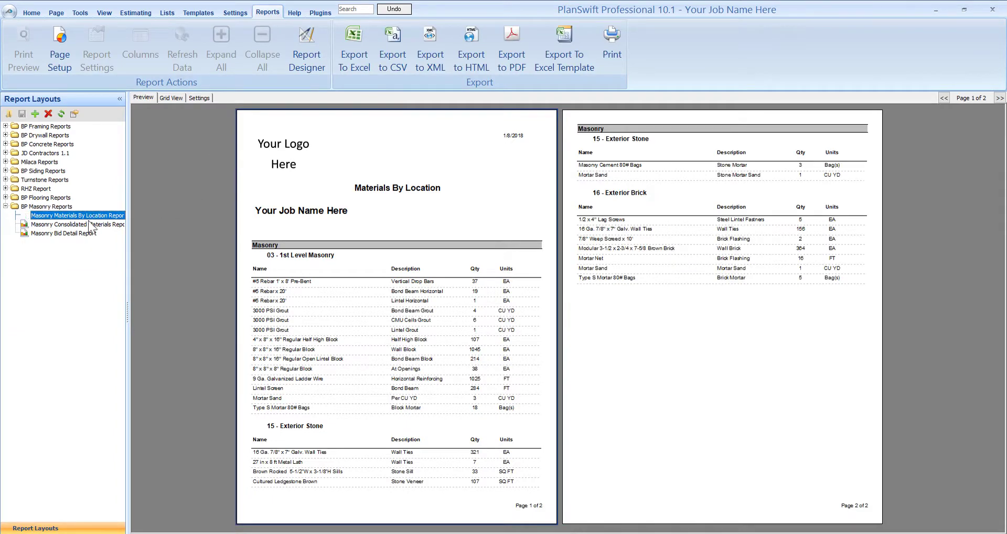
click(87, 225)
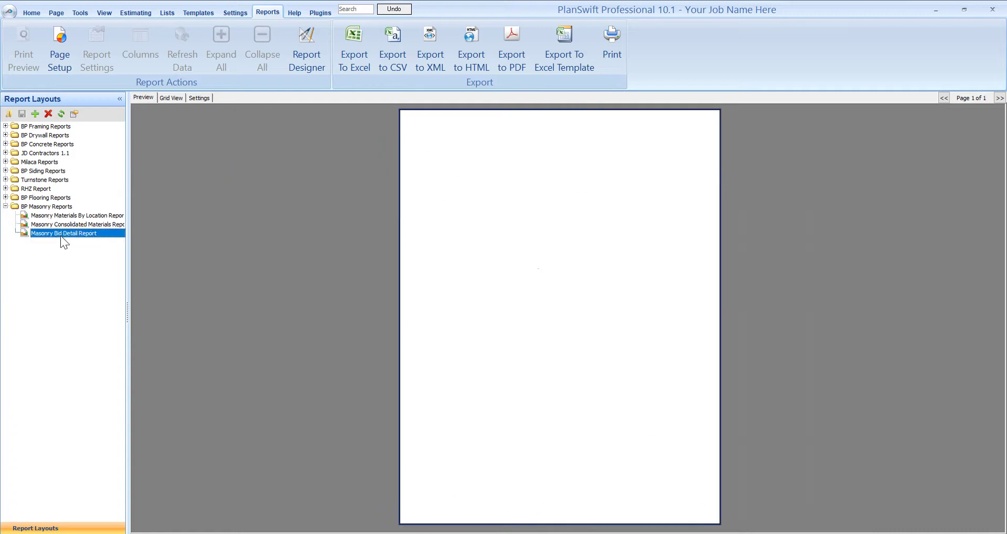
click(660, 500)
click(722, 521)
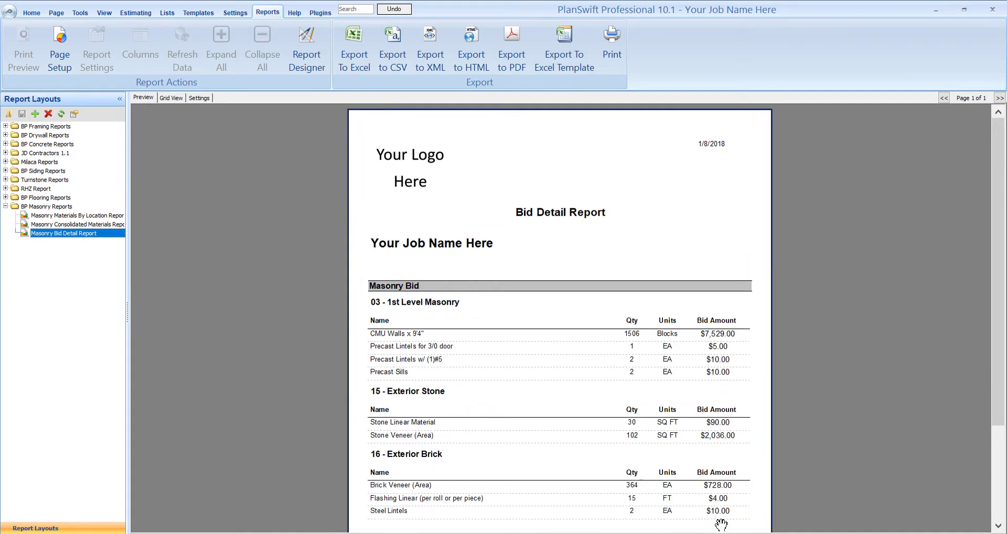
drag(999, 282, 999, 351)
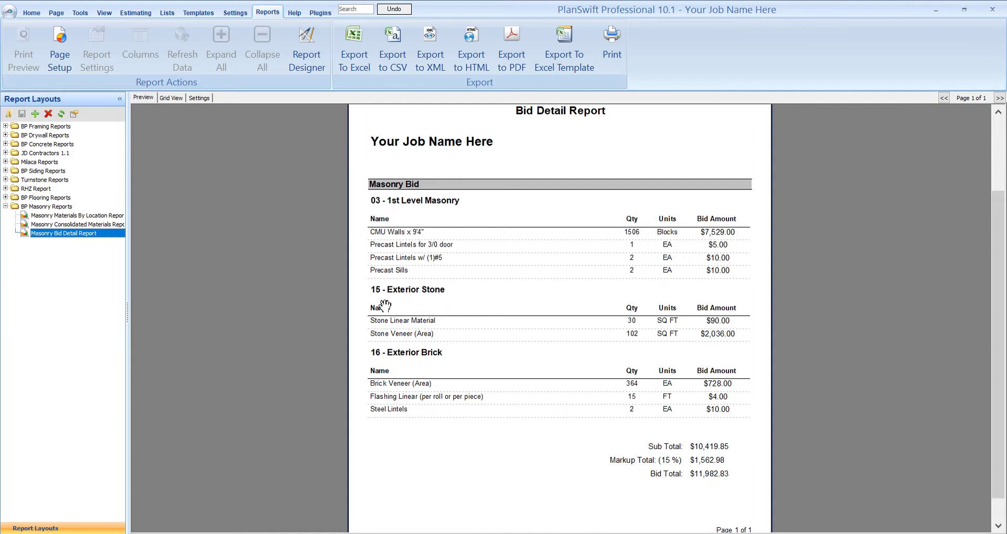